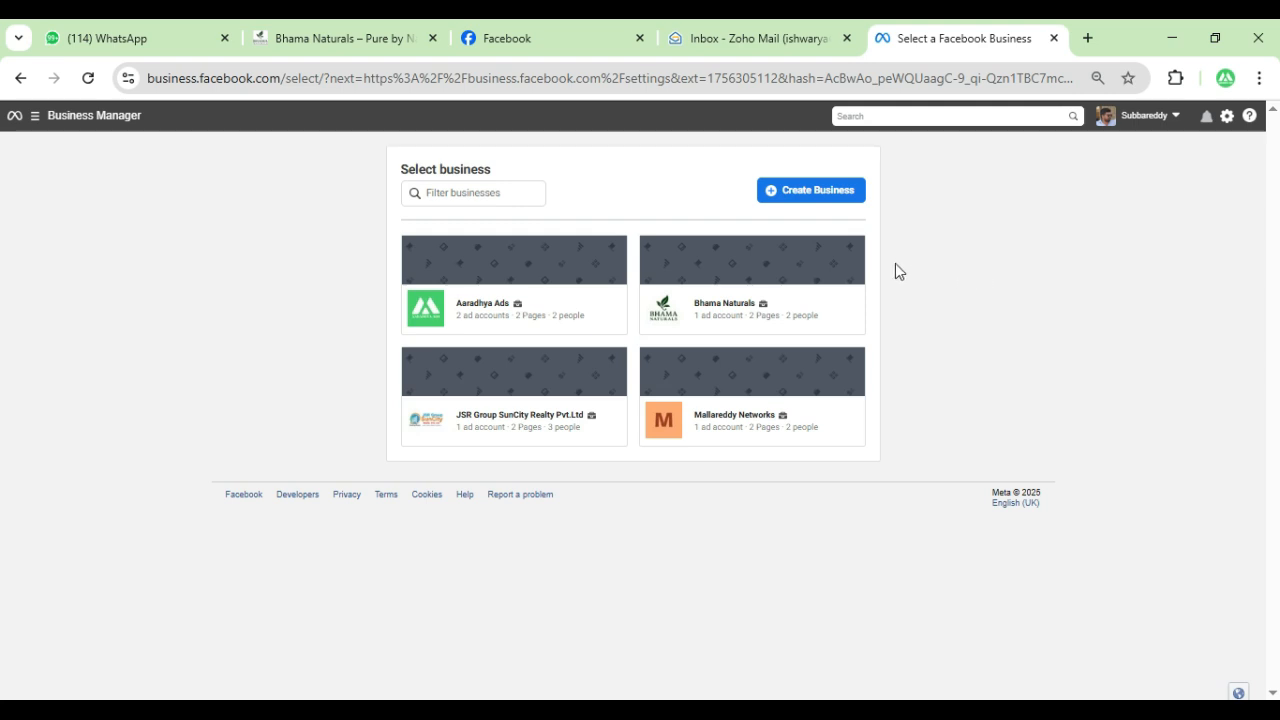
Open the Bhama Naturals business portfolio and review its Business info page, including business details, verification status and My info.
click(704, 314)
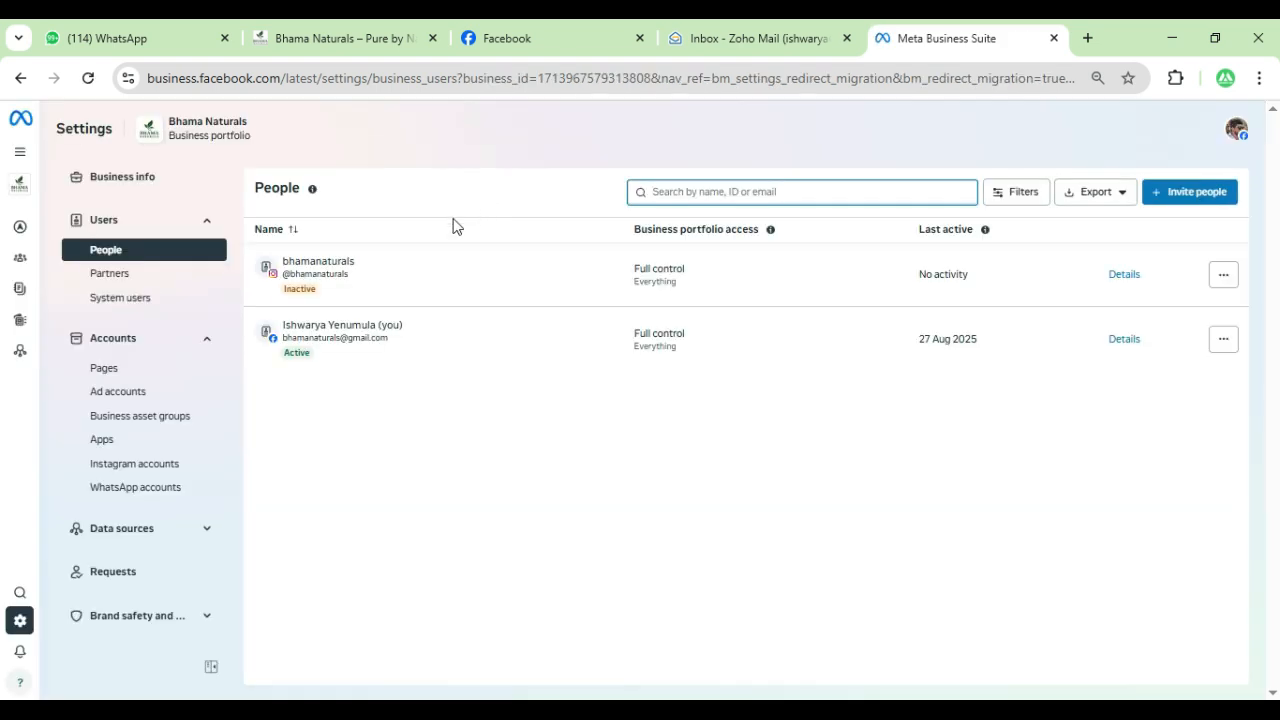
click(131, 186)
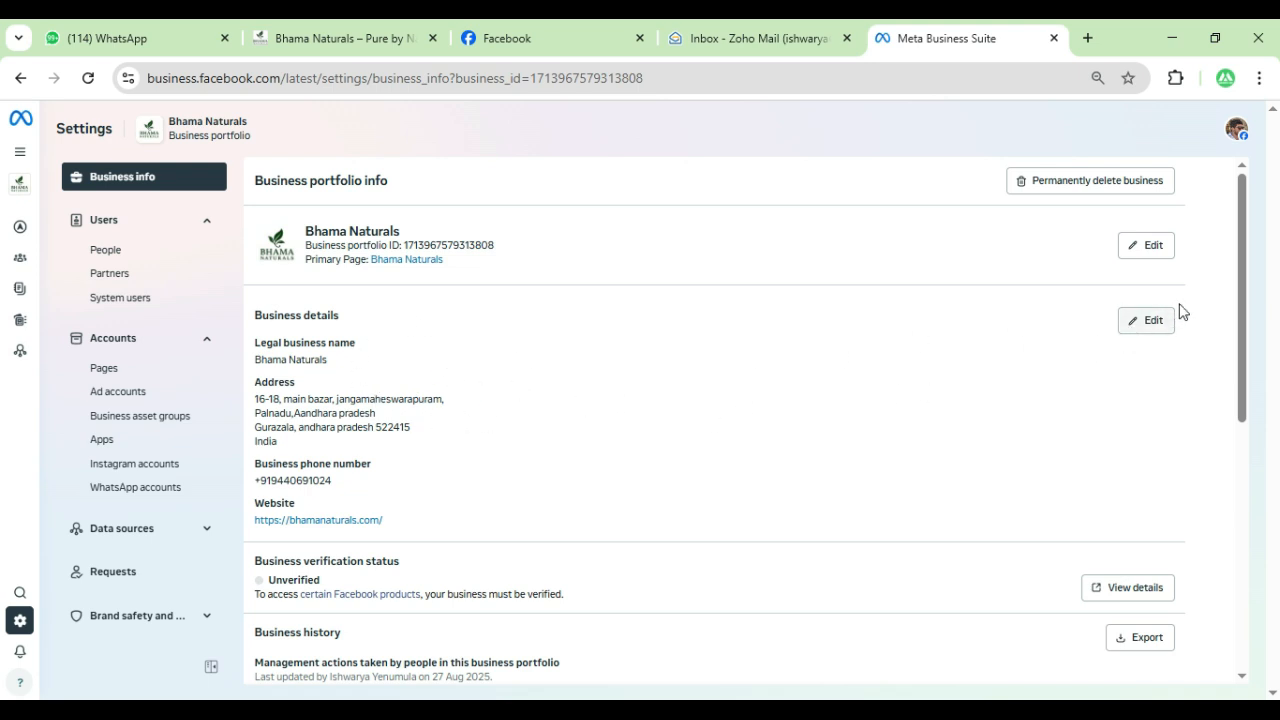
drag(1241, 214, 1240, 317)
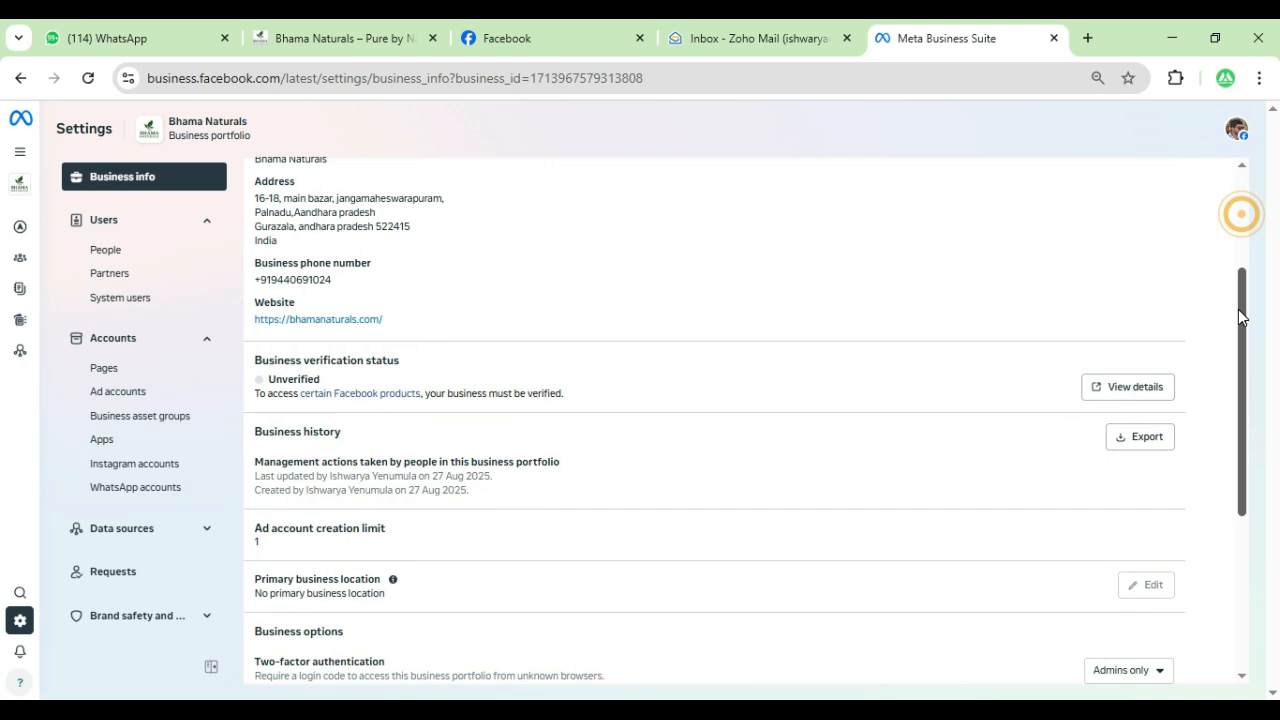
scroll(604, 323, up, 1)
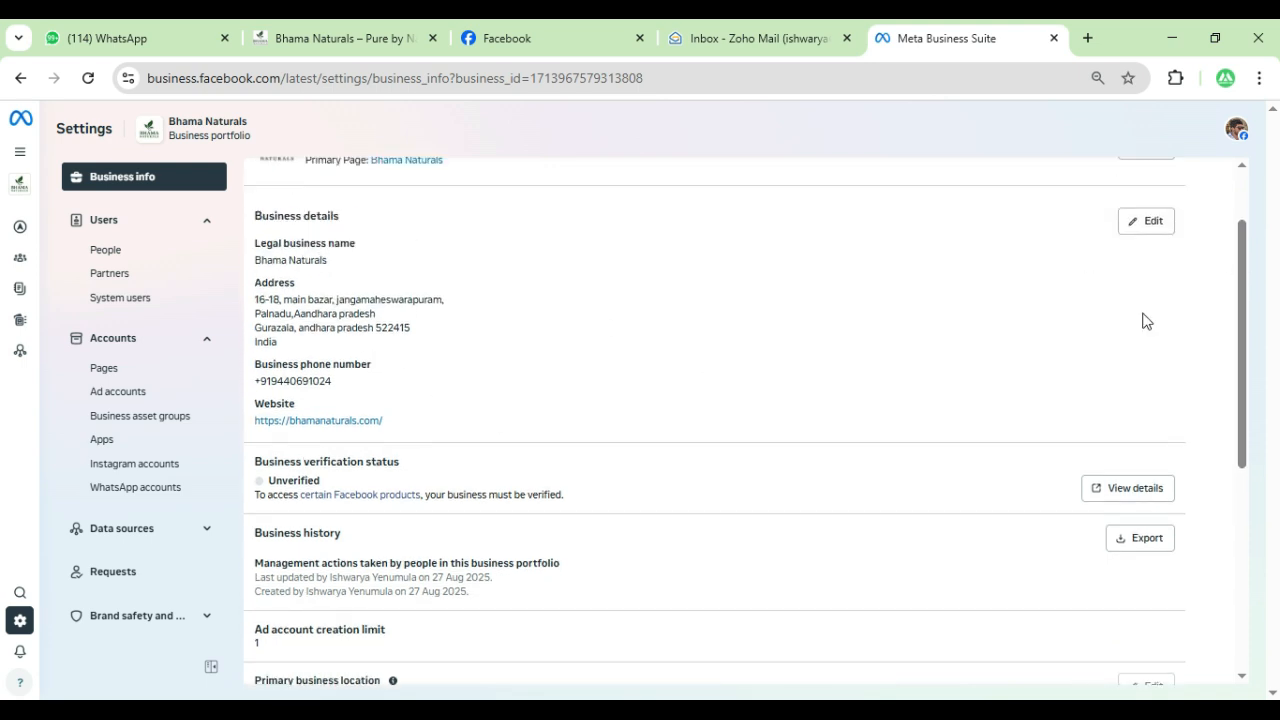
drag(1241, 240, 1241, 440)
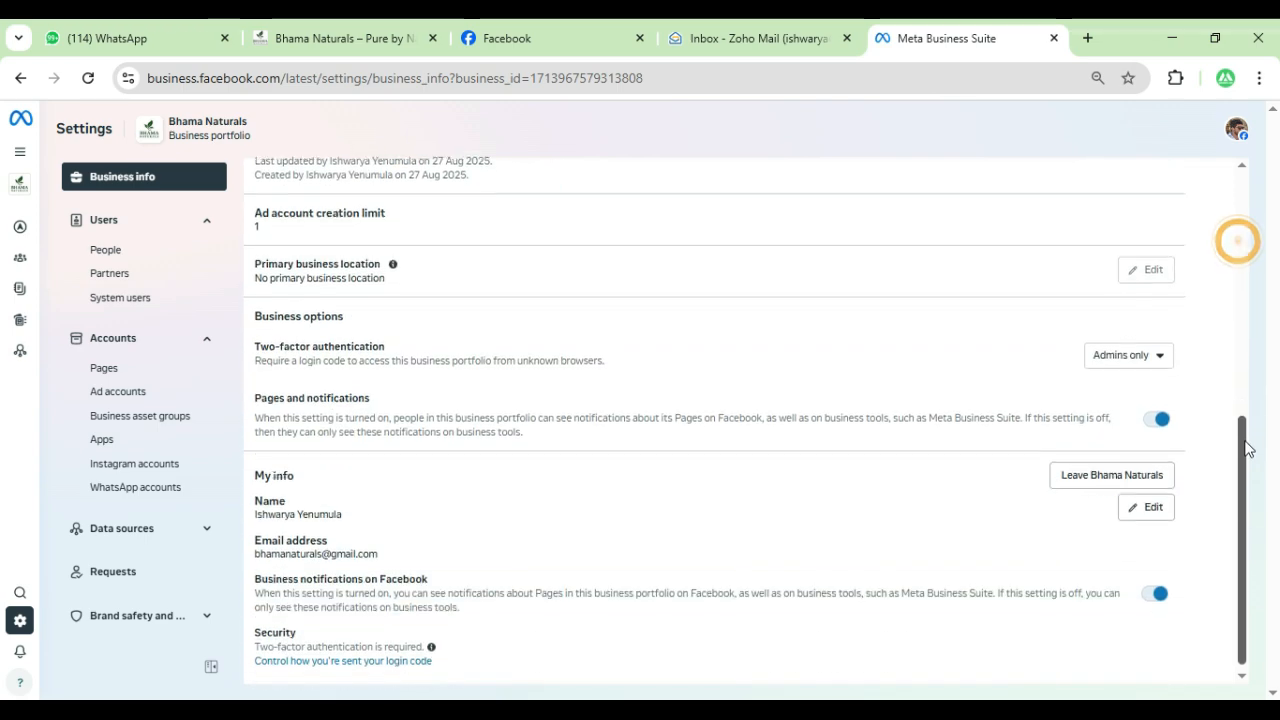
drag(406, 551, 305, 548)
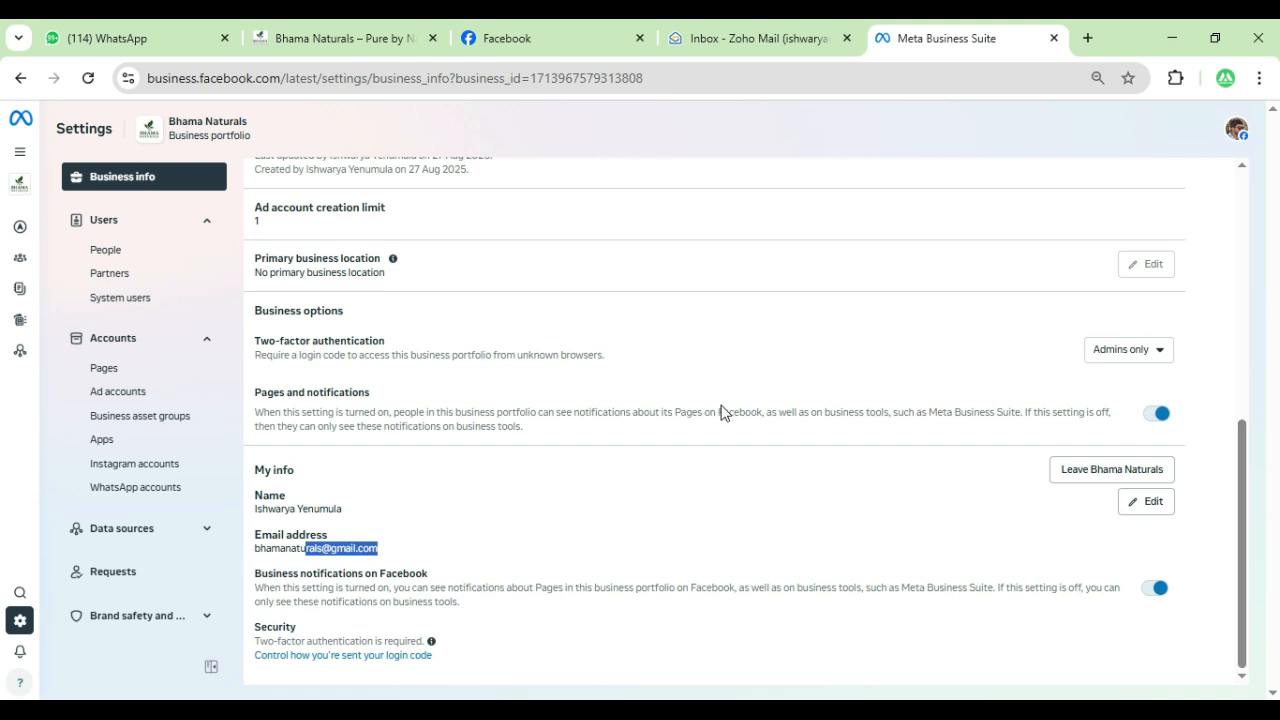
drag(1244, 457, 1245, 210)
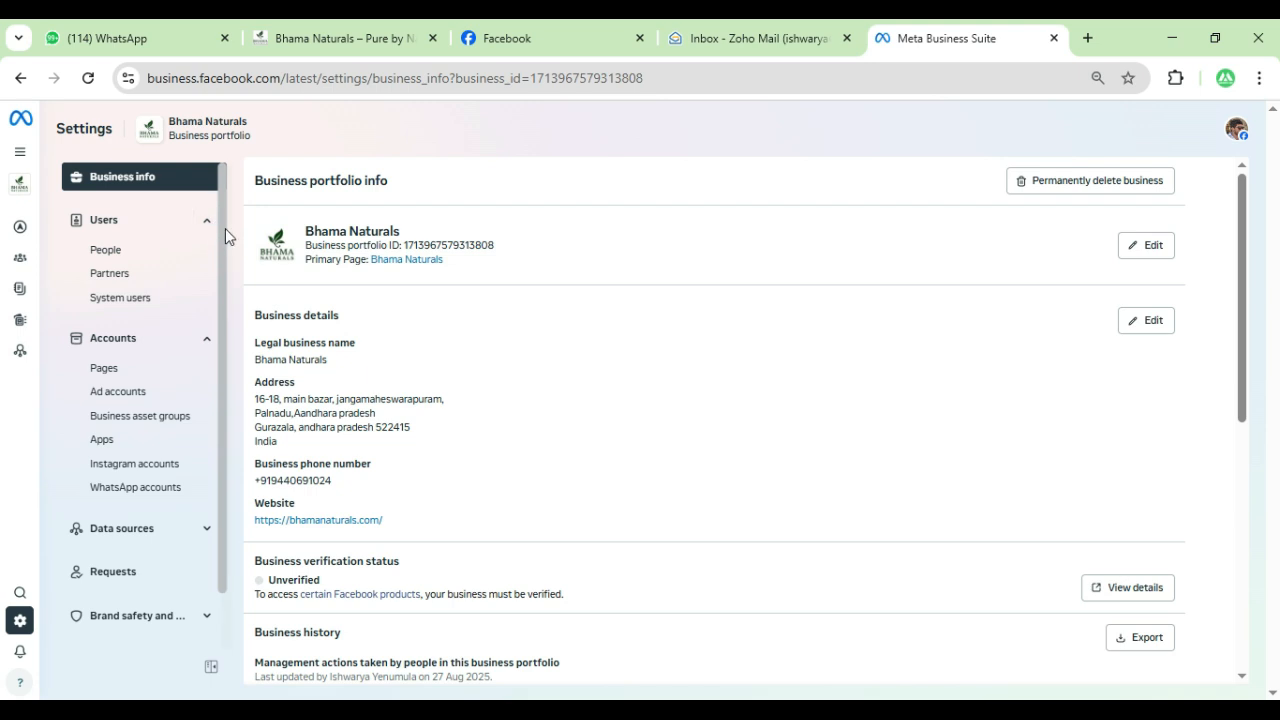
Open the portfolio's Security Centre and check the verification status of Bhama Naturals.
drag(223, 223, 216, 512)
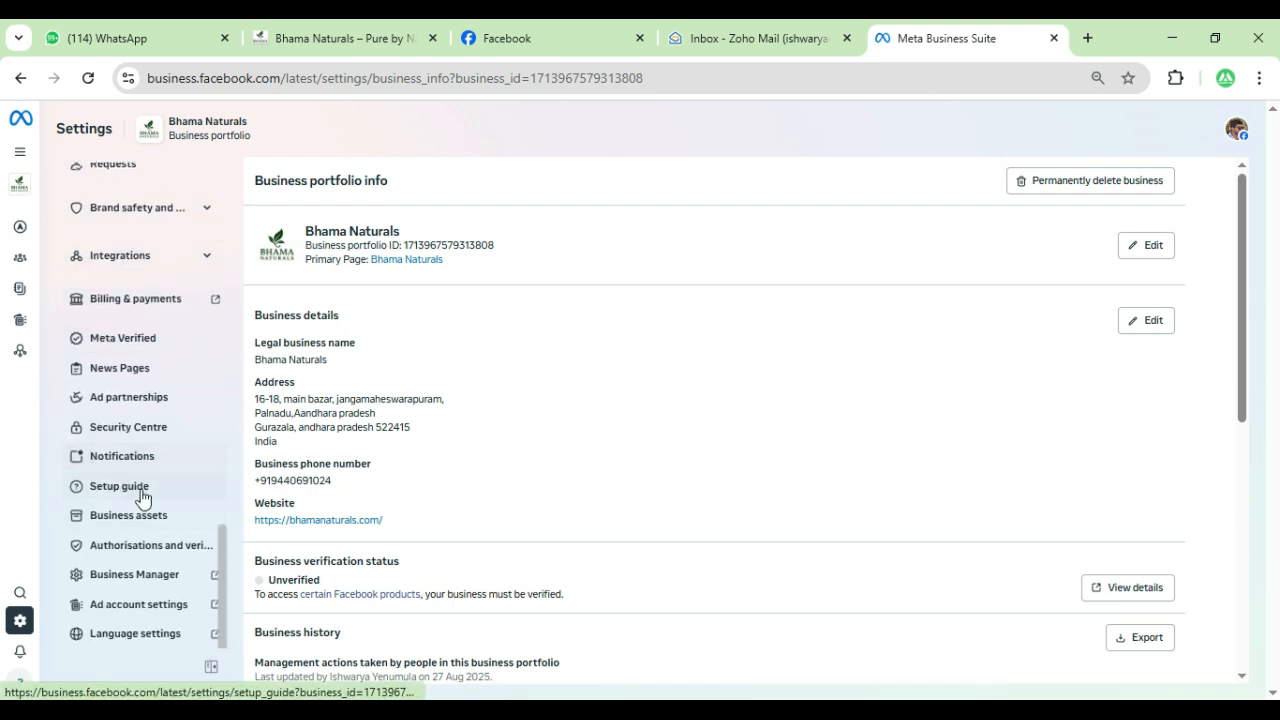
click(128, 433)
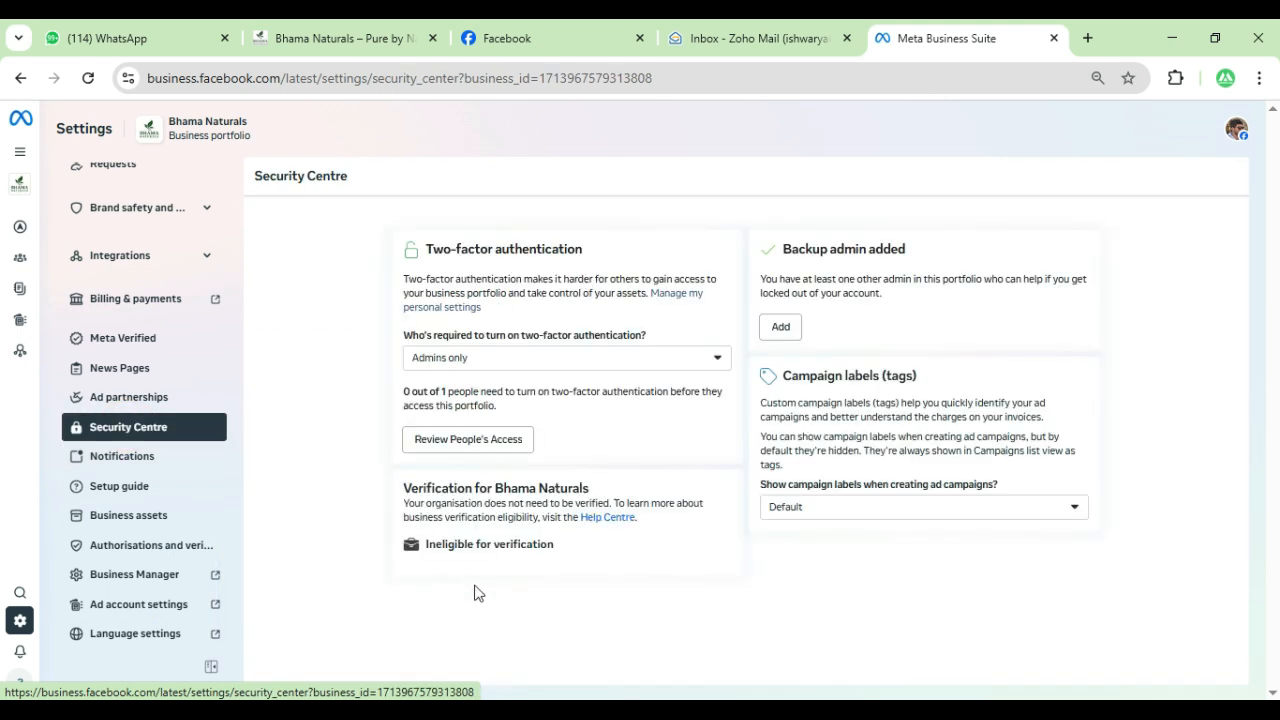
drag(562, 552, 415, 556)
click(585, 560)
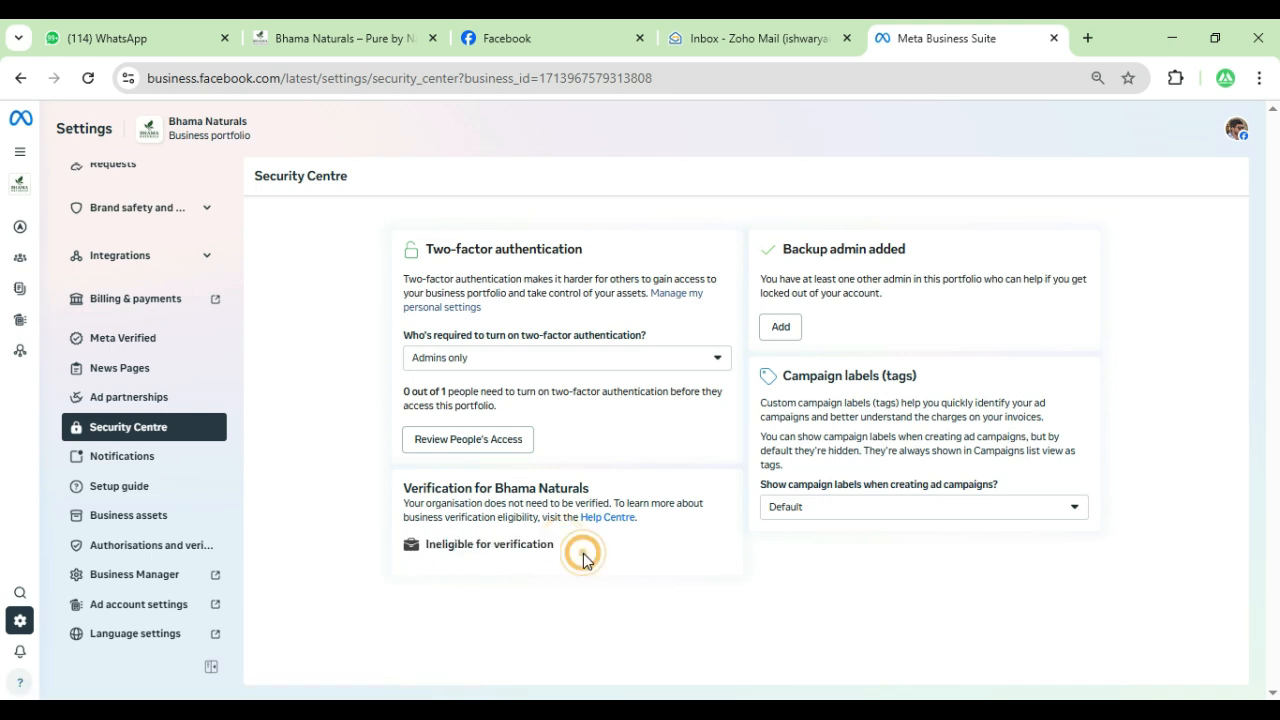
key(ctrl+t)
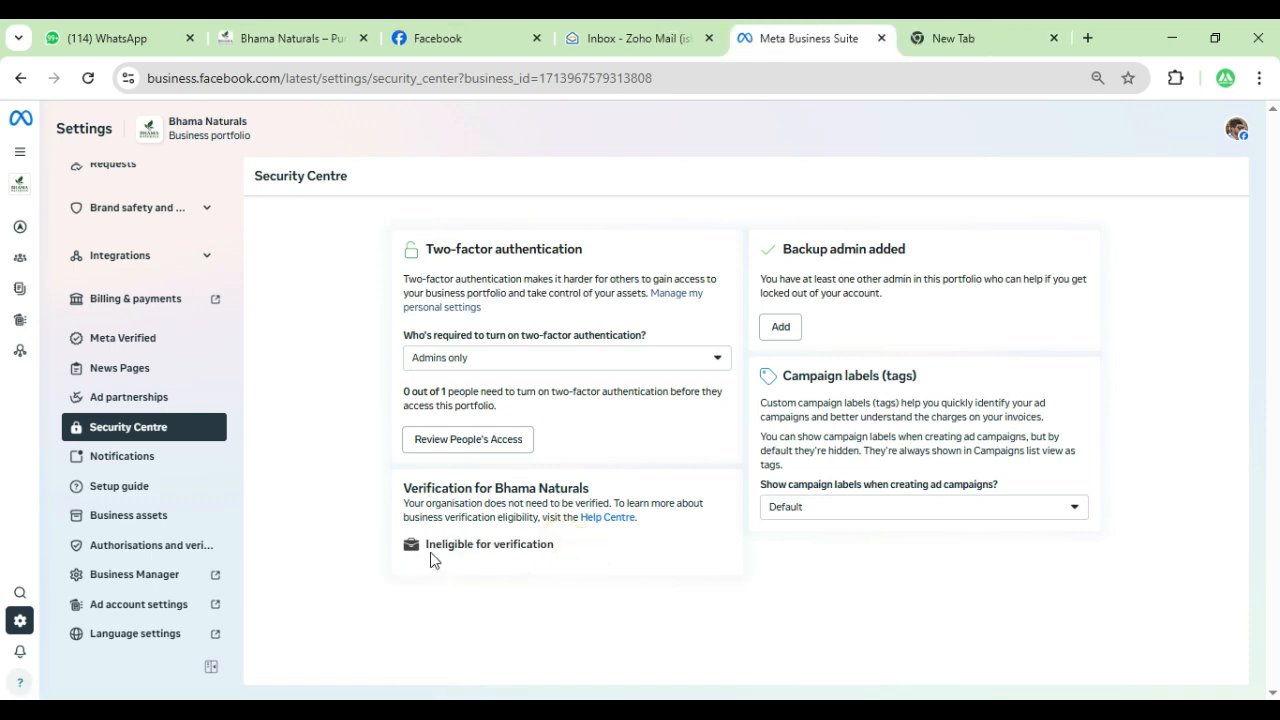
drag(431, 549, 585, 550)
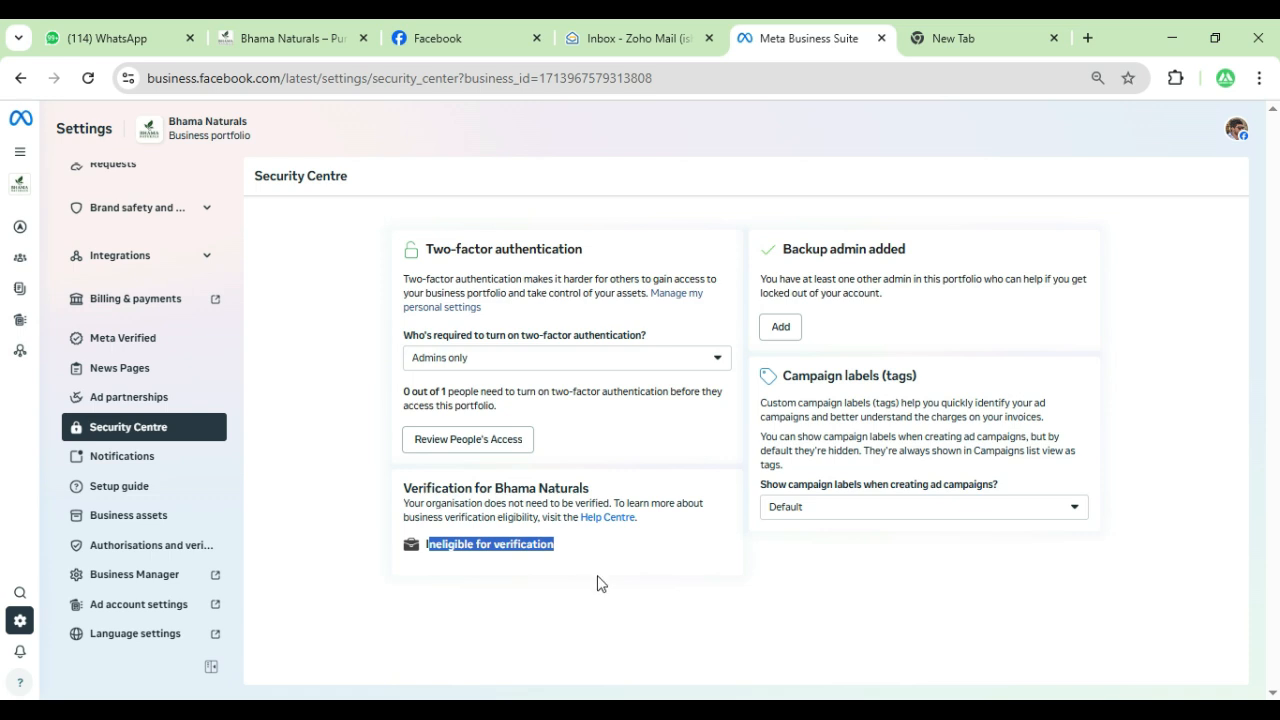
click(597, 577)
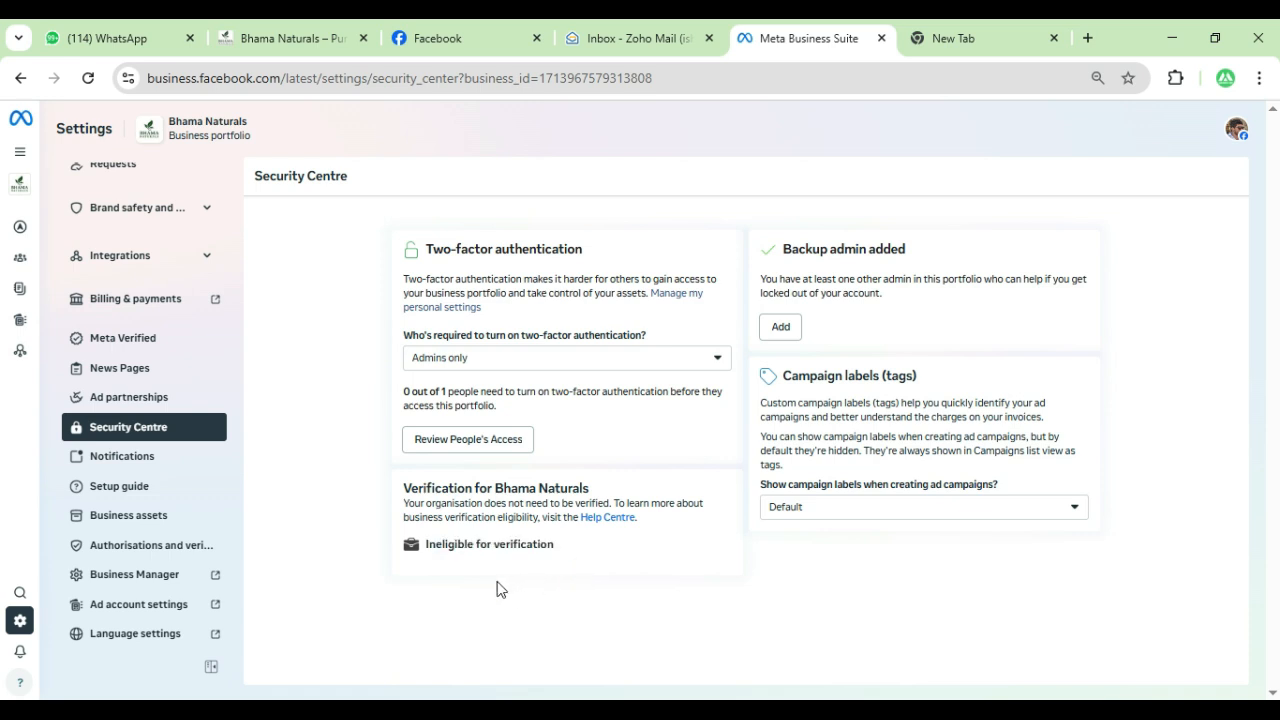
Search Google for "facebook developer account" in a new tab and open the My Apps page of Meta for Developers.
click(1090, 39)
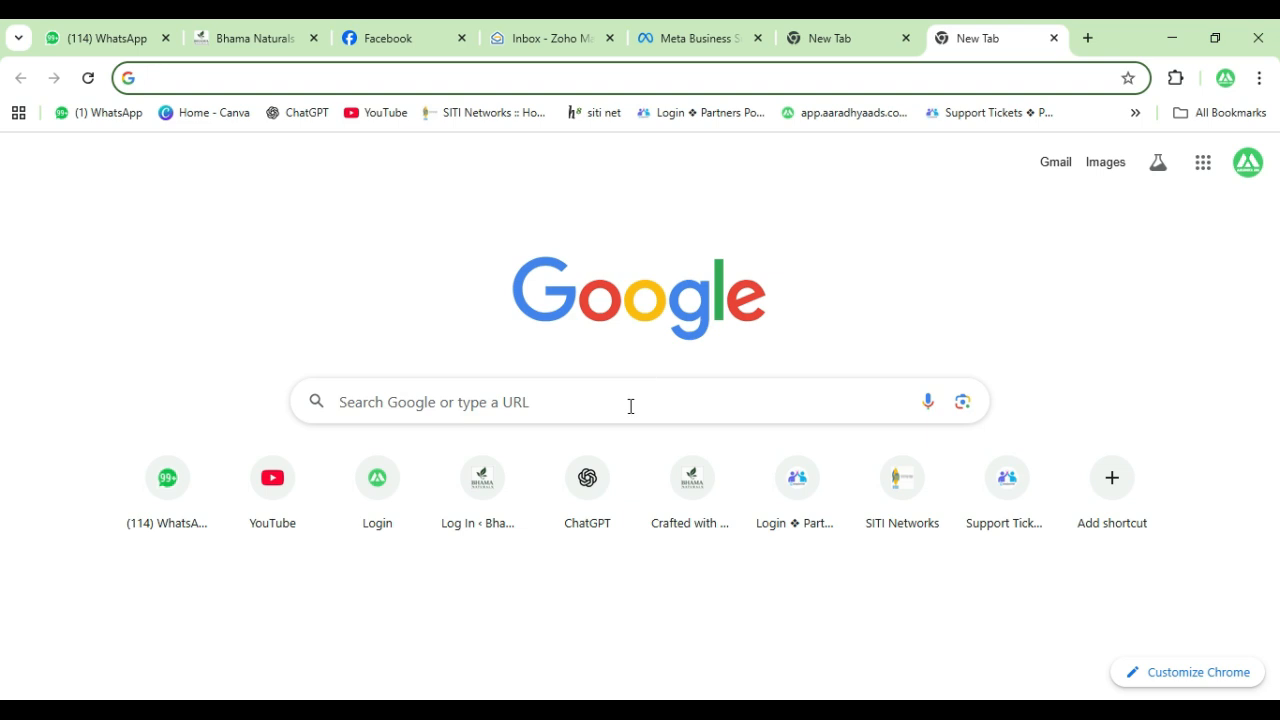
click(631, 406)
text(f)
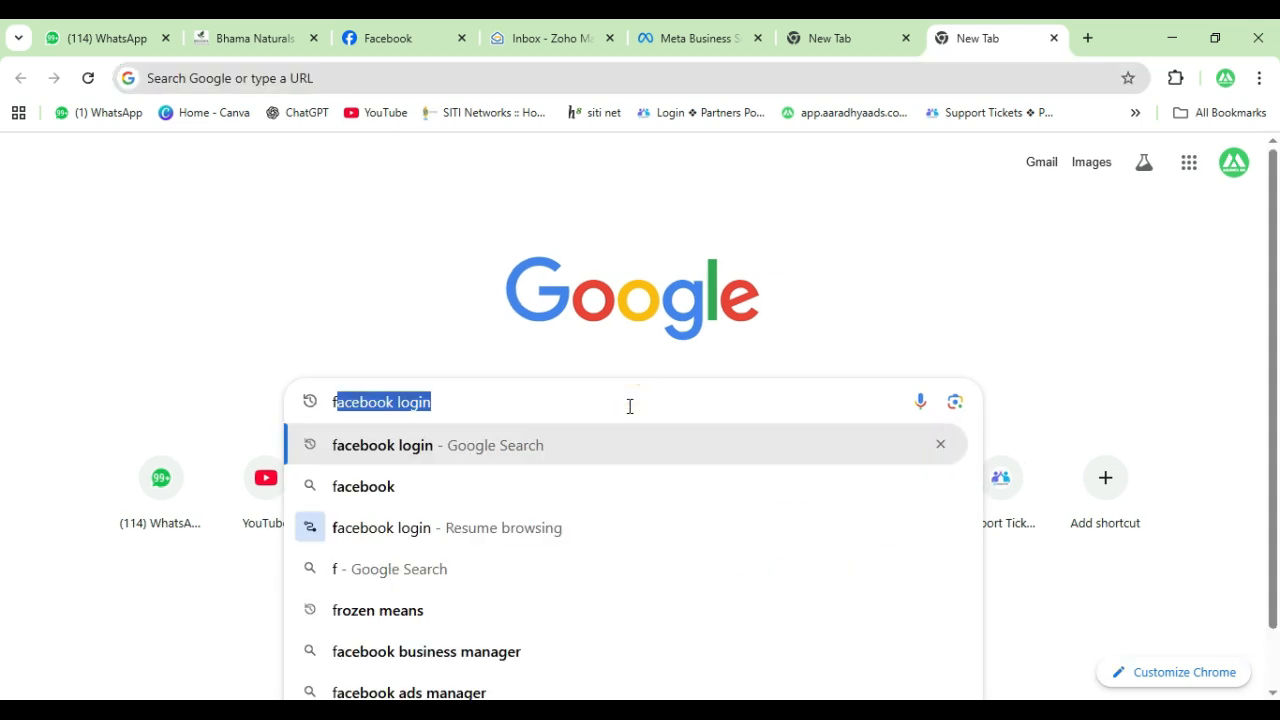
text(acebook)
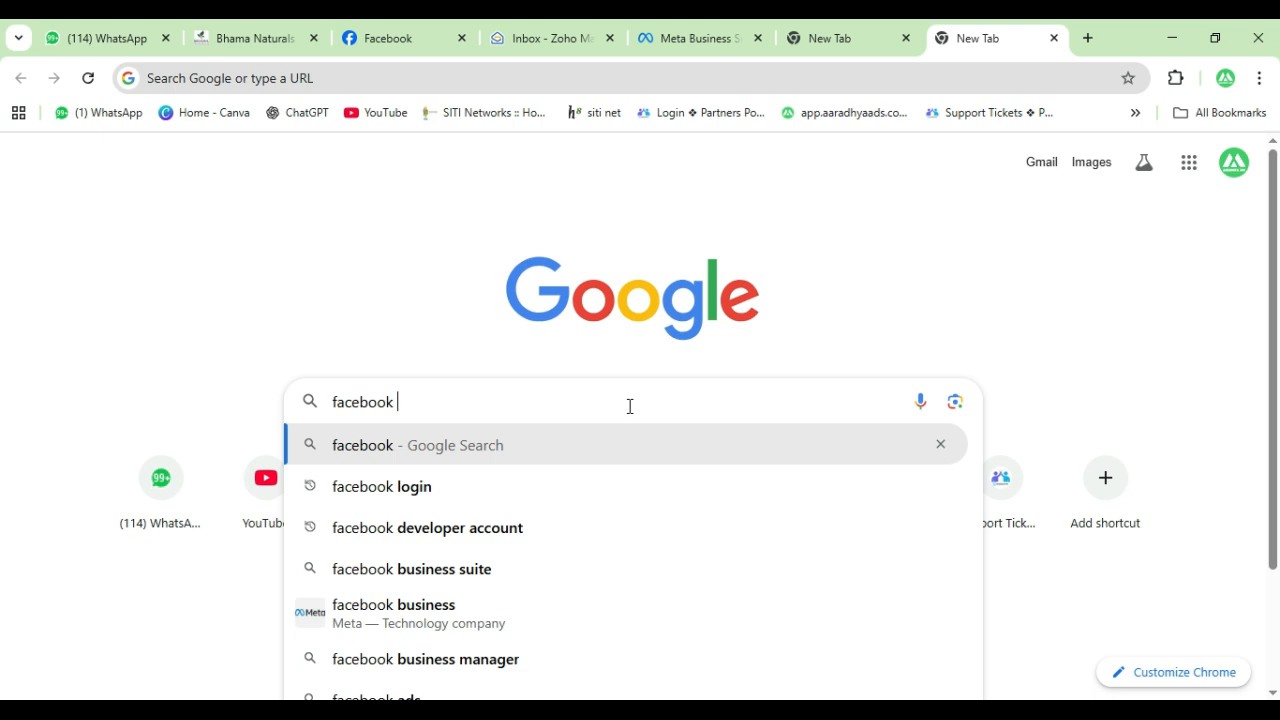
click(554, 528)
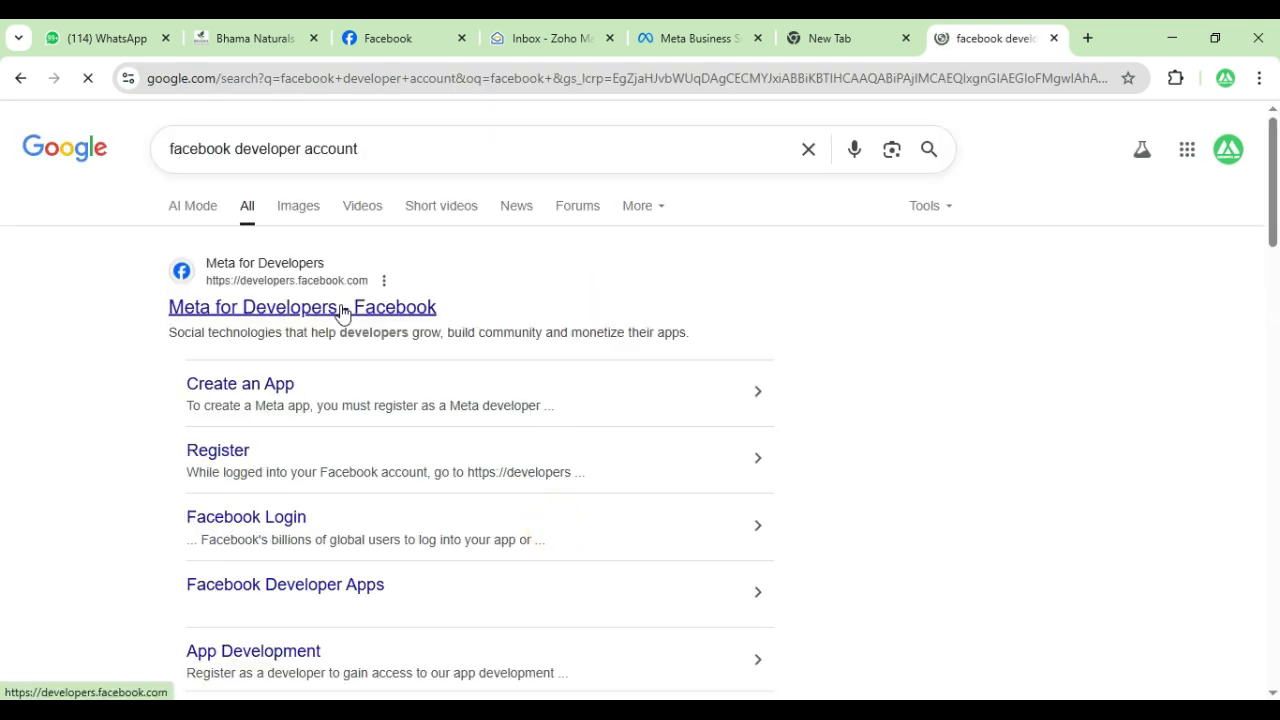
click(341, 309)
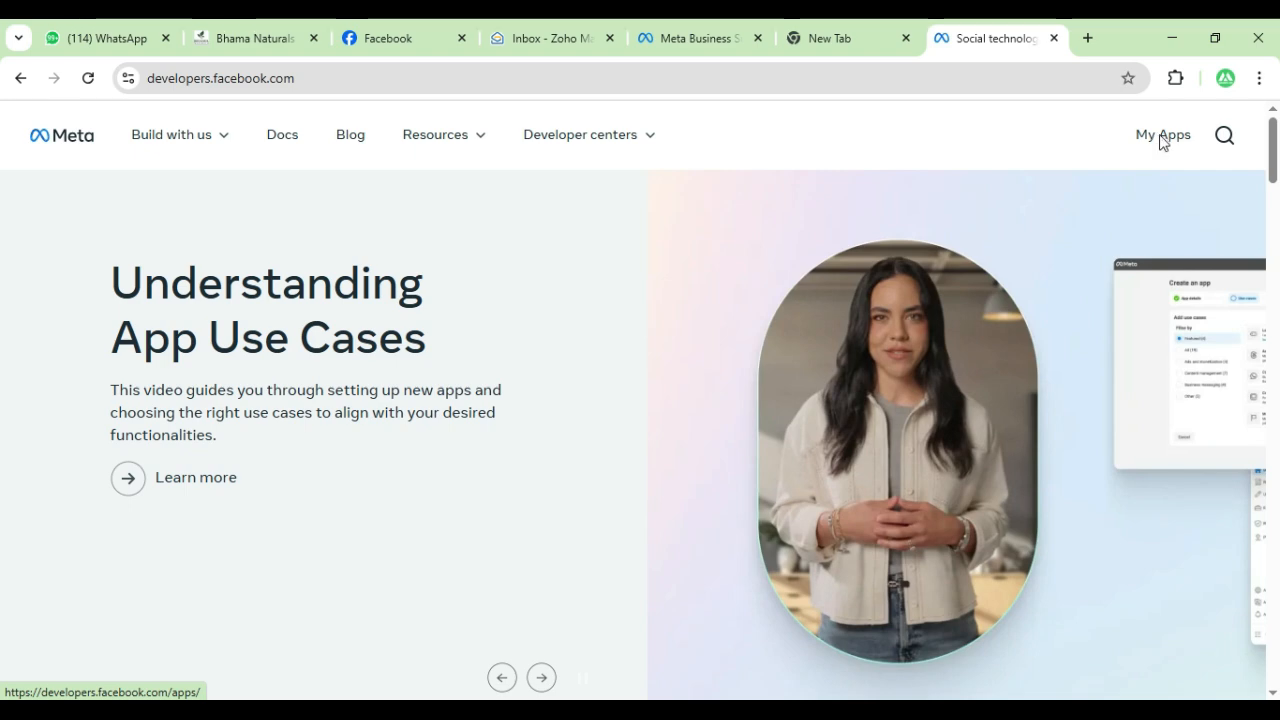
click(1159, 140)
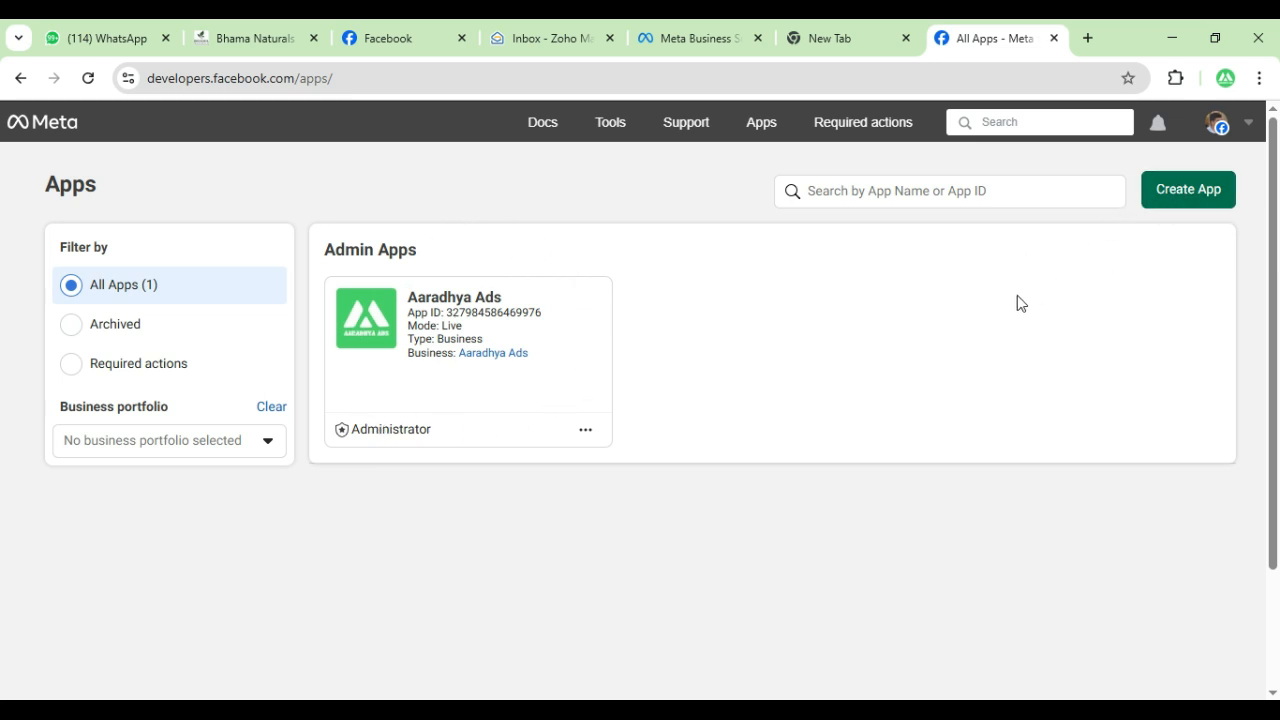
Start creating an app named Bhama Naturals, enter the business's contact email, and continue to the use cases.
click(1198, 194)
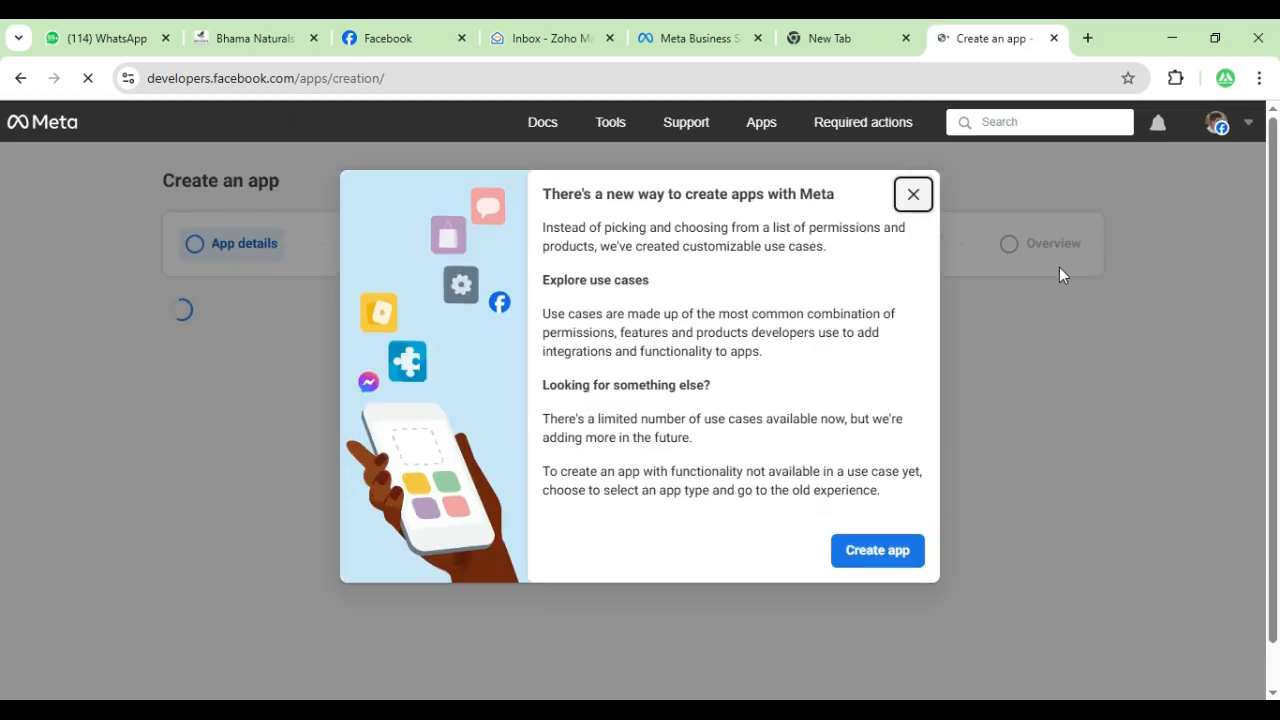
click(880, 558)
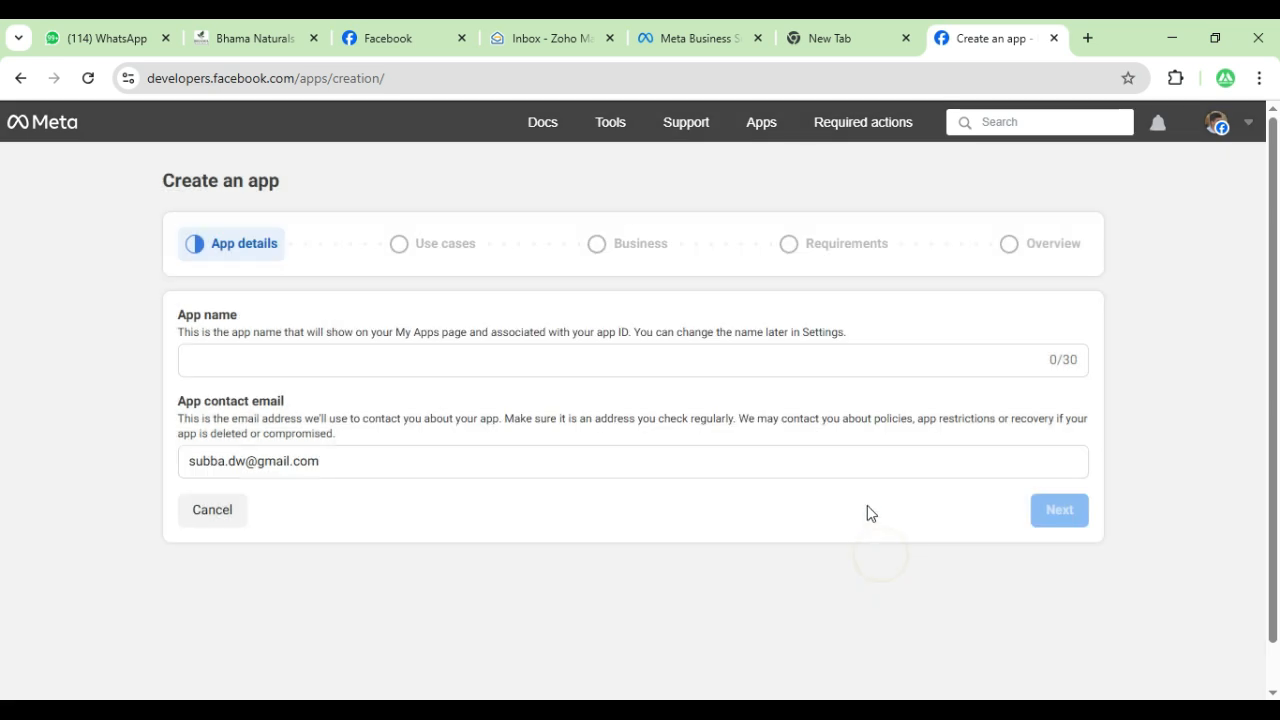
click(718, 358)
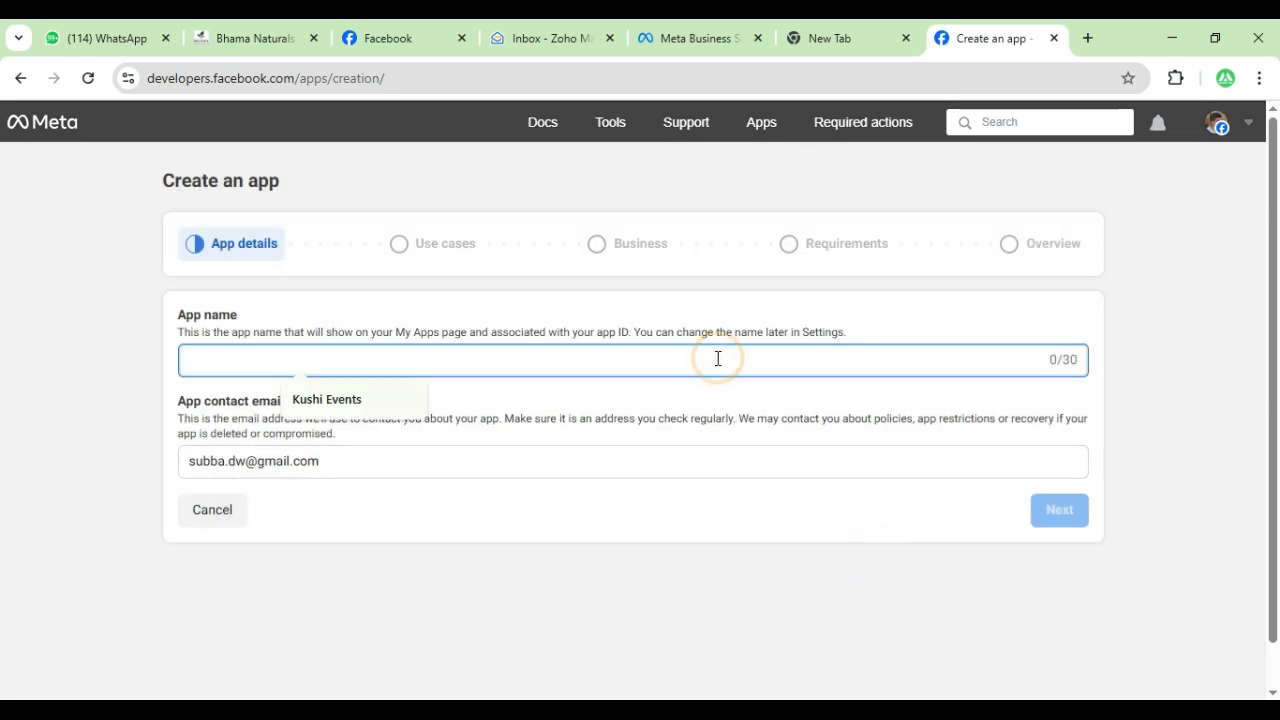
text(Bhama Naturals)
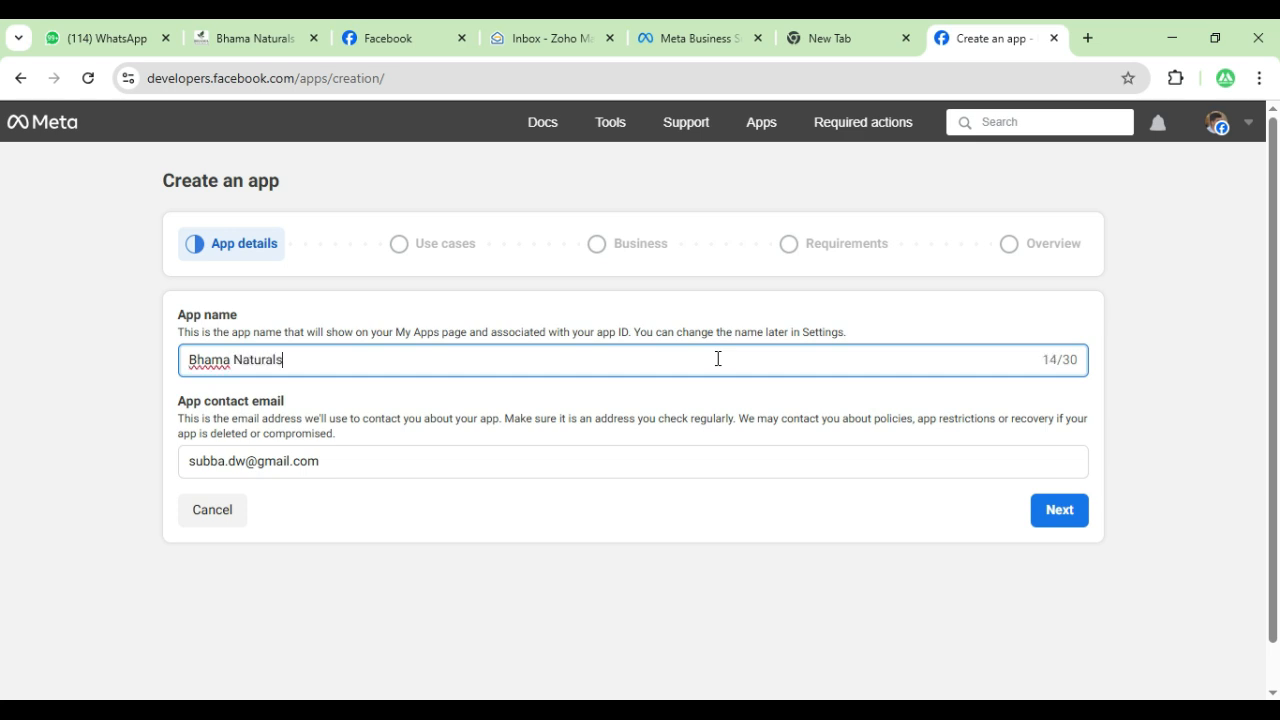
key(Tab)
text(bha)
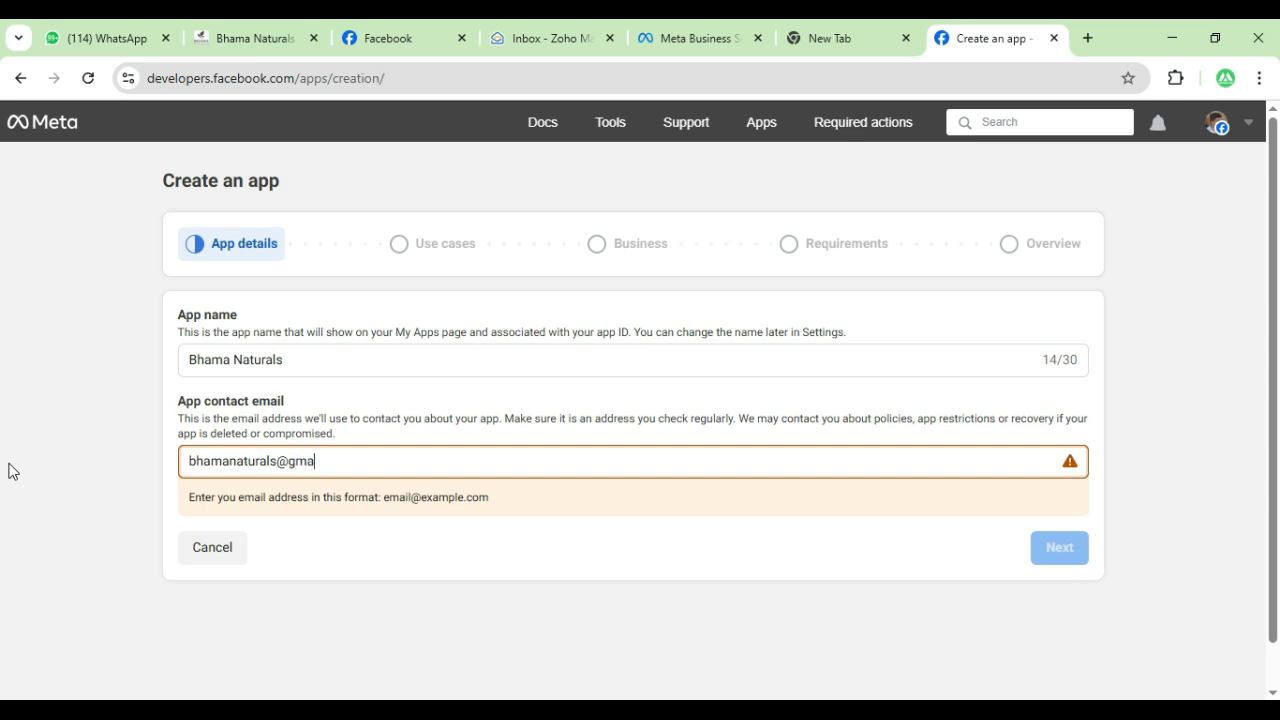
text(com)
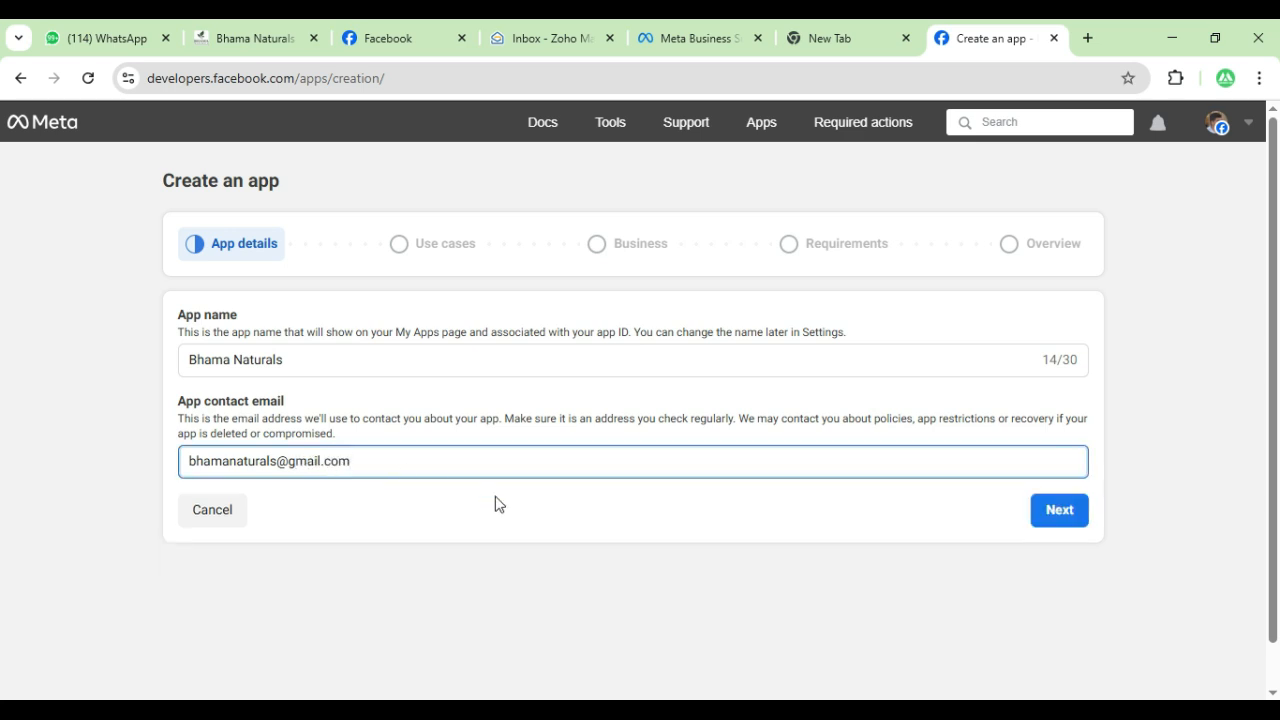
click(1067, 517)
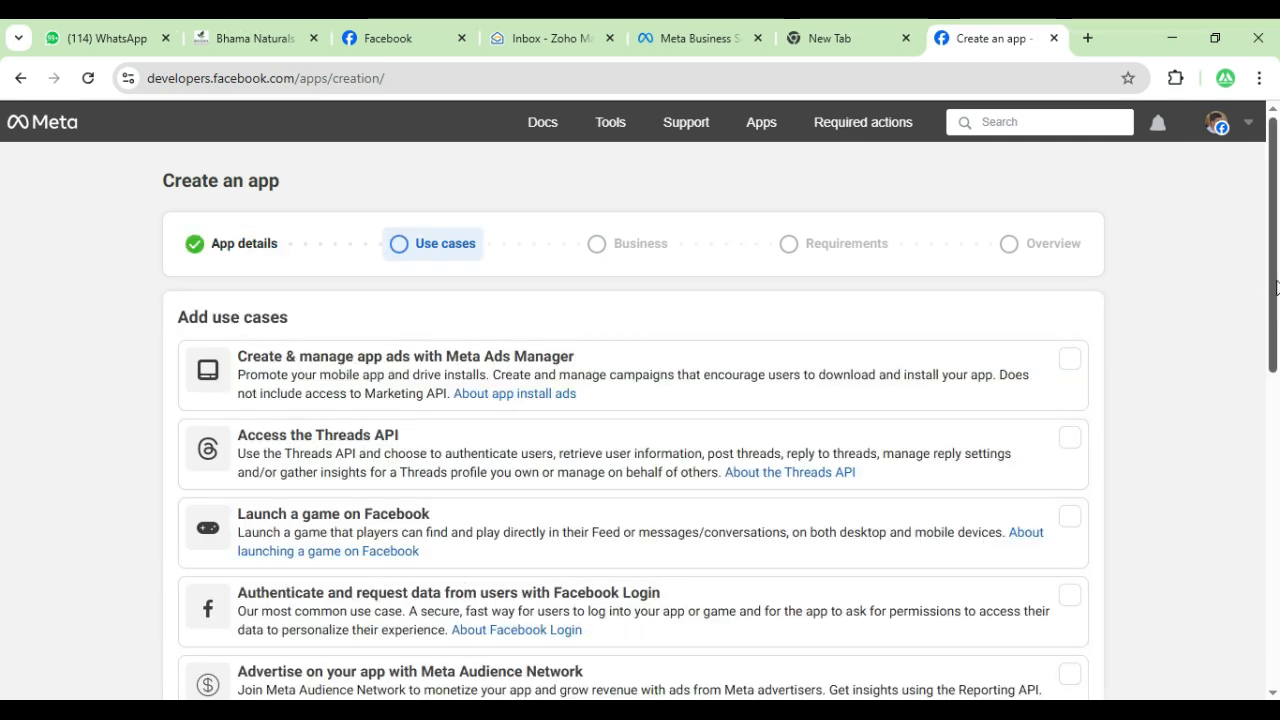
Choose Other as the use case and Business as the app type, and continue to the app details.
drag(1276, 288, 1278, 590)
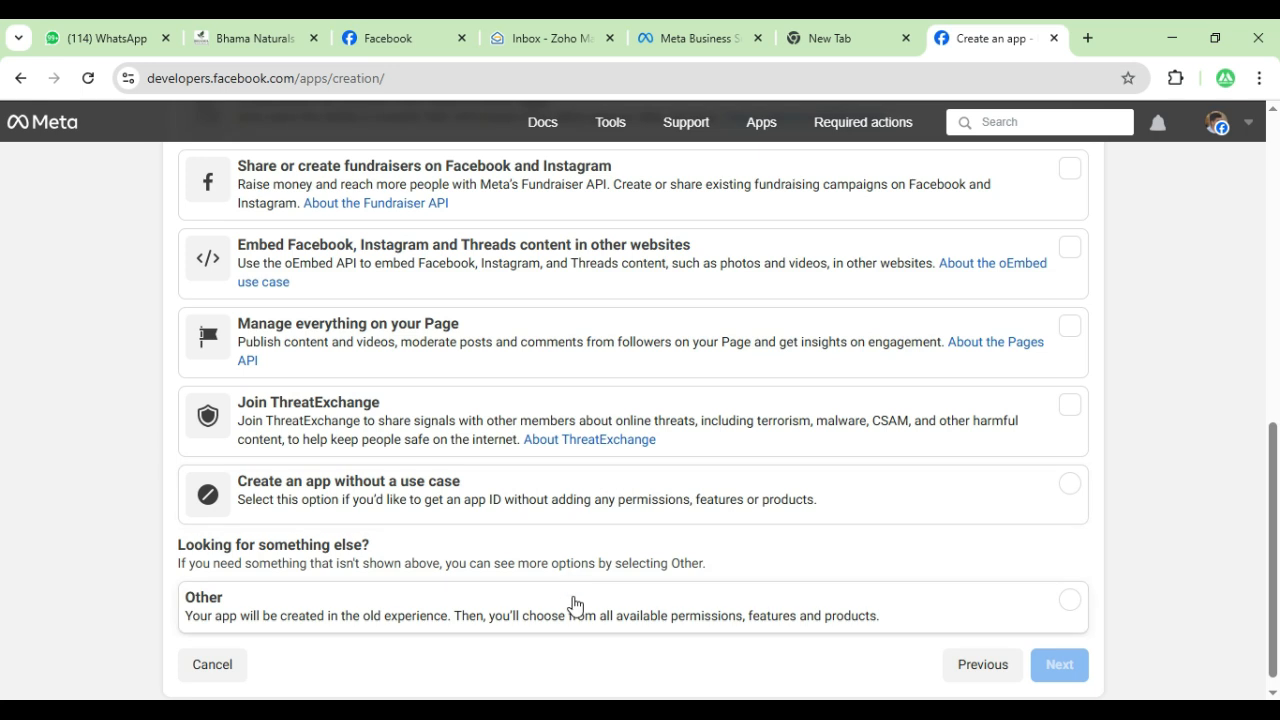
click(573, 600)
click(1057, 666)
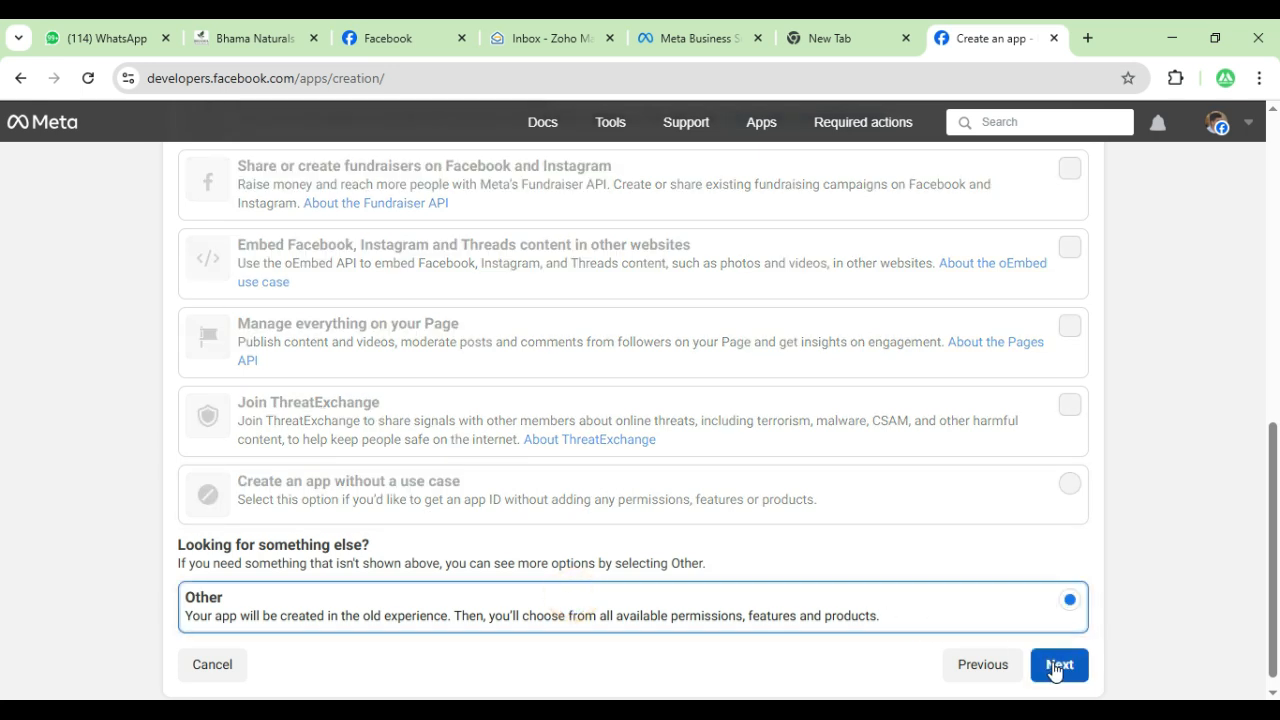
click(1069, 667)
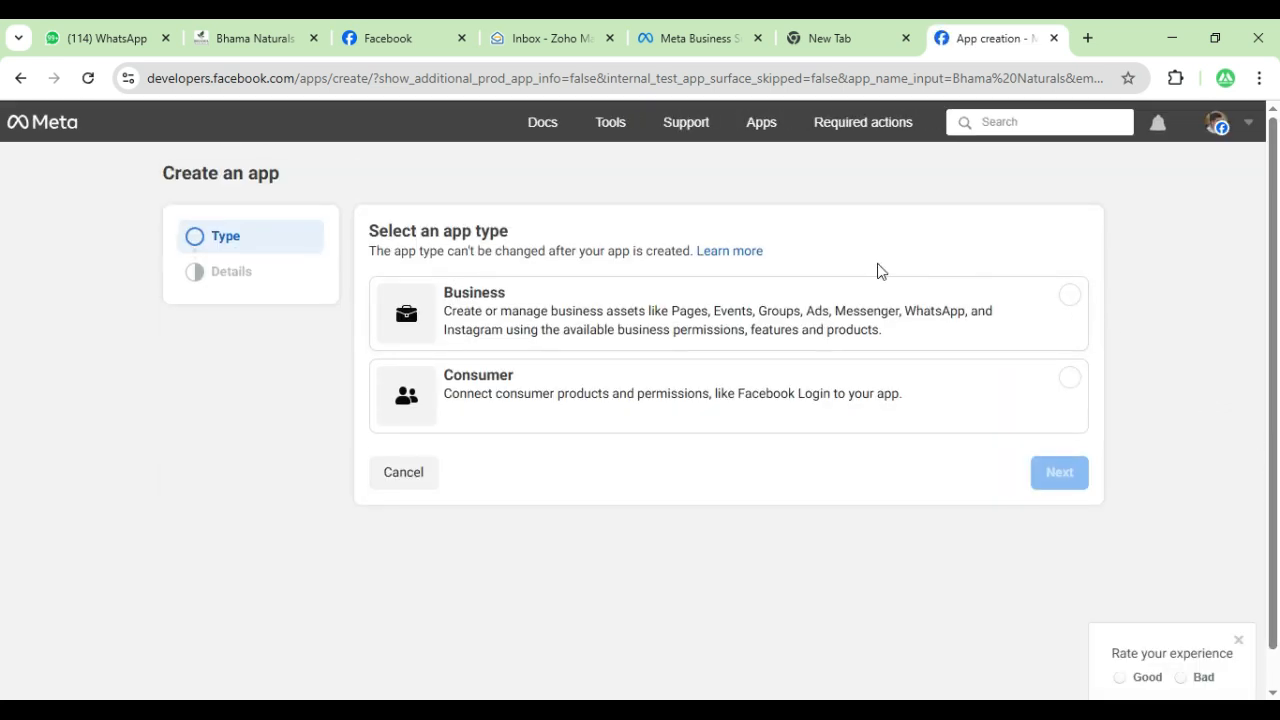
click(1069, 298)
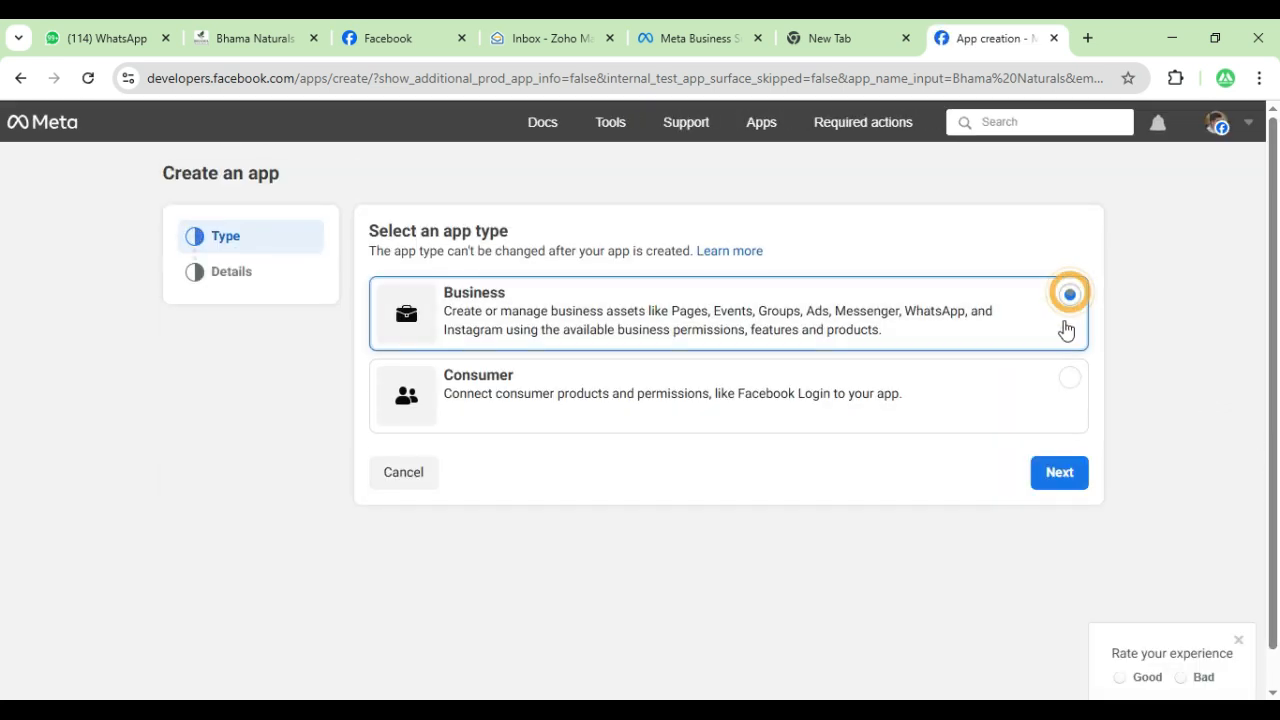
click(1062, 474)
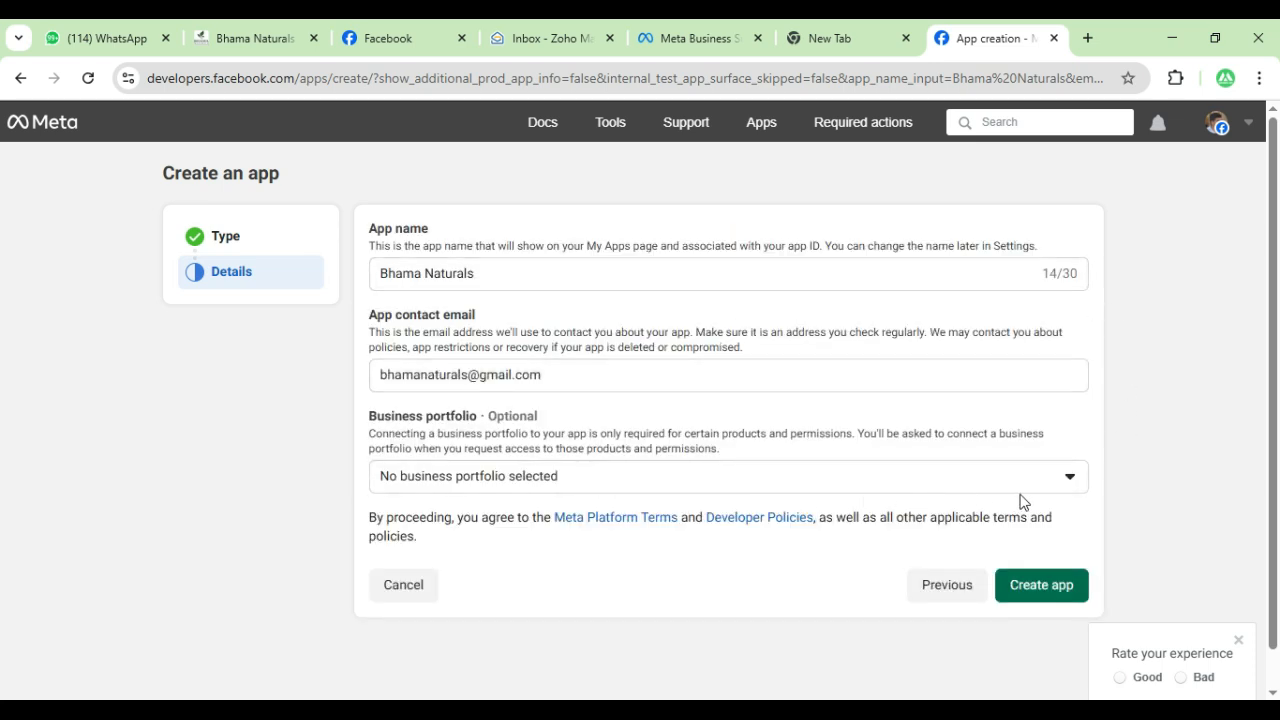
Link the Bhama Naturals business portfolio, create the app, and confirm by re-entering the account password.
click(1070, 483)
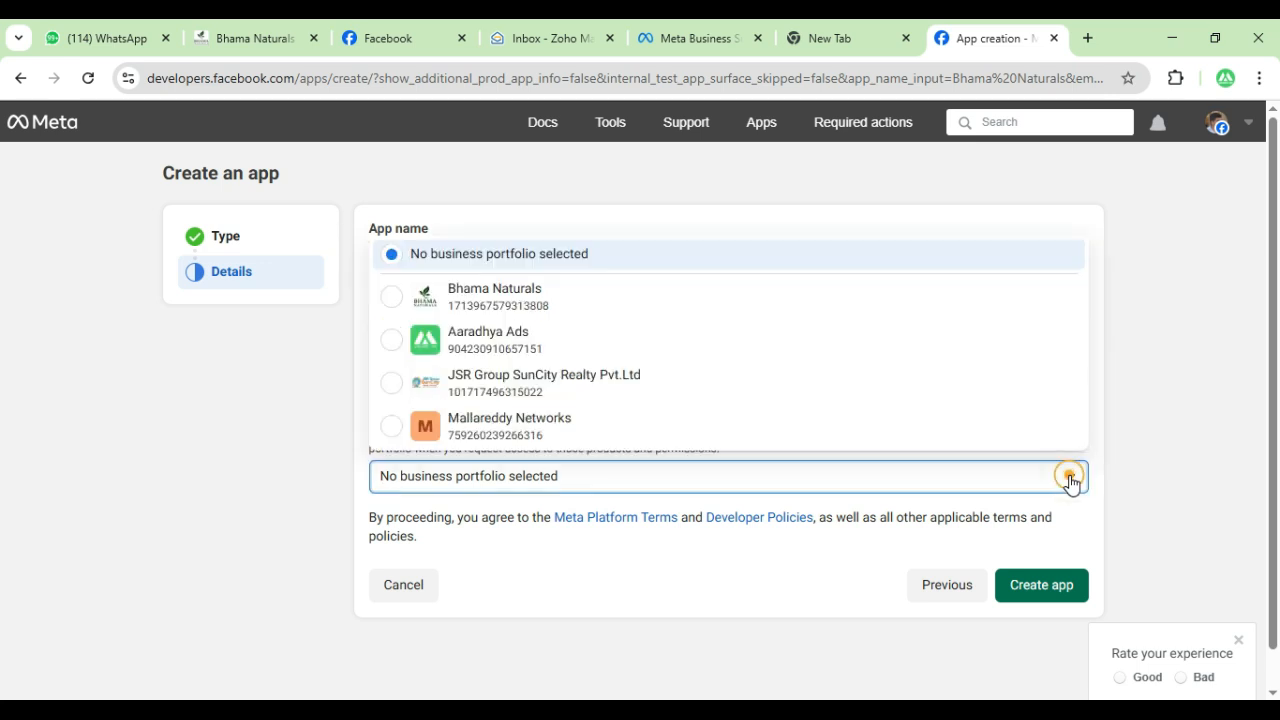
click(661, 294)
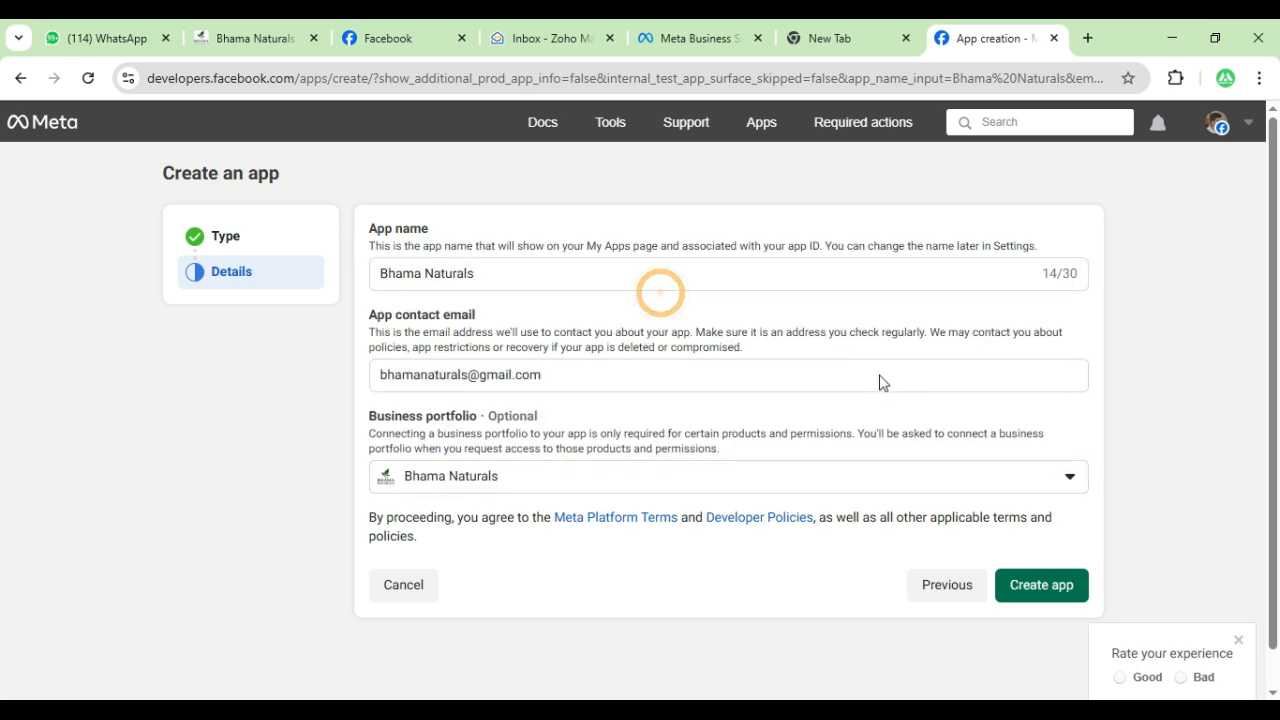
click(1033, 590)
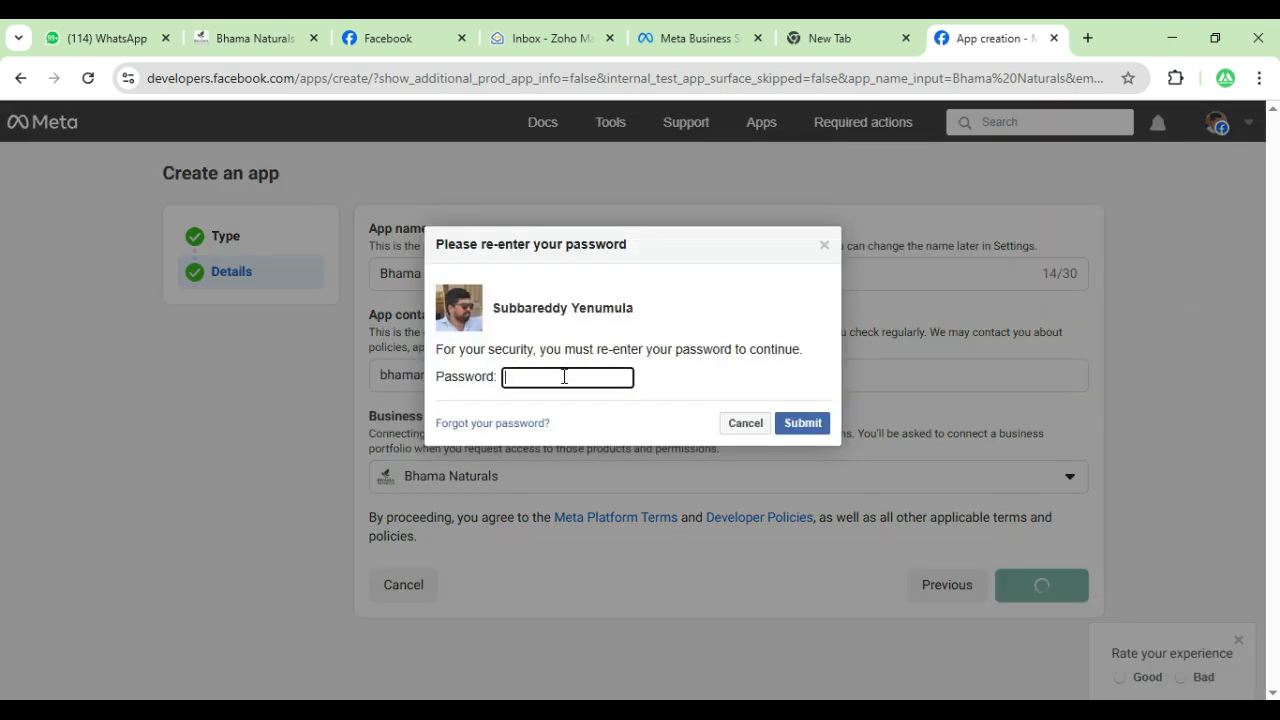
text(*)
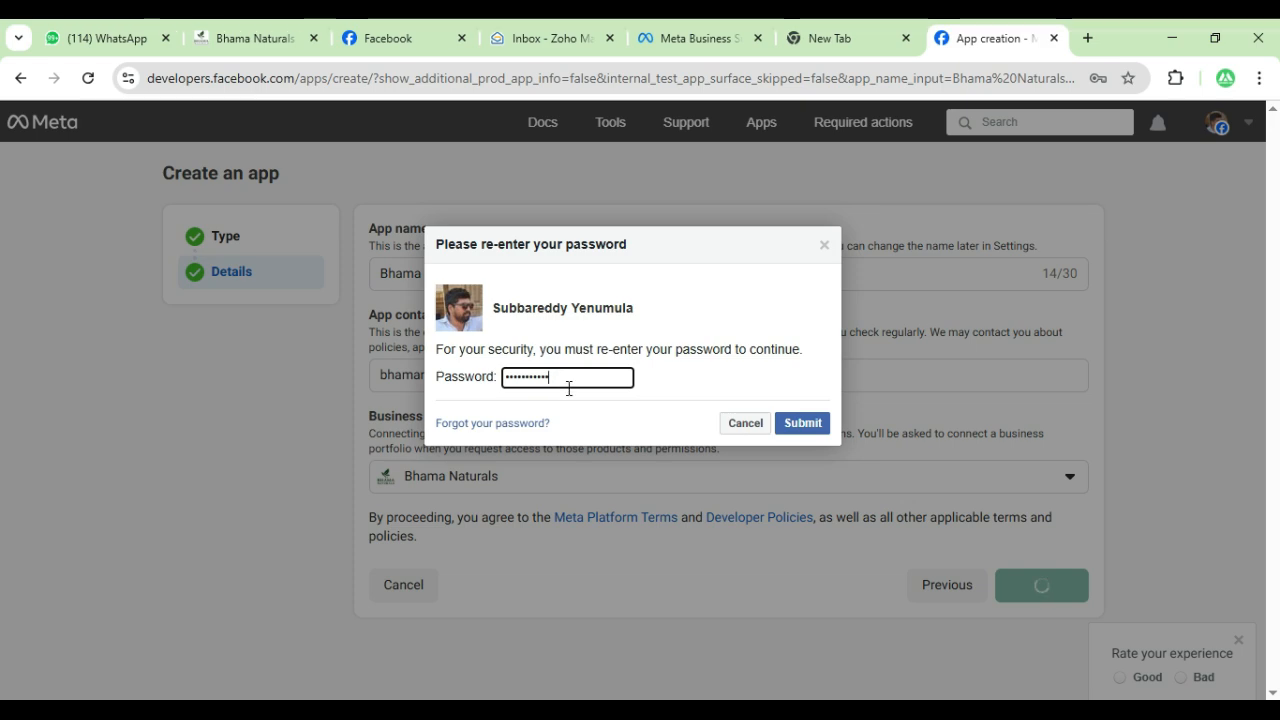
click(796, 424)
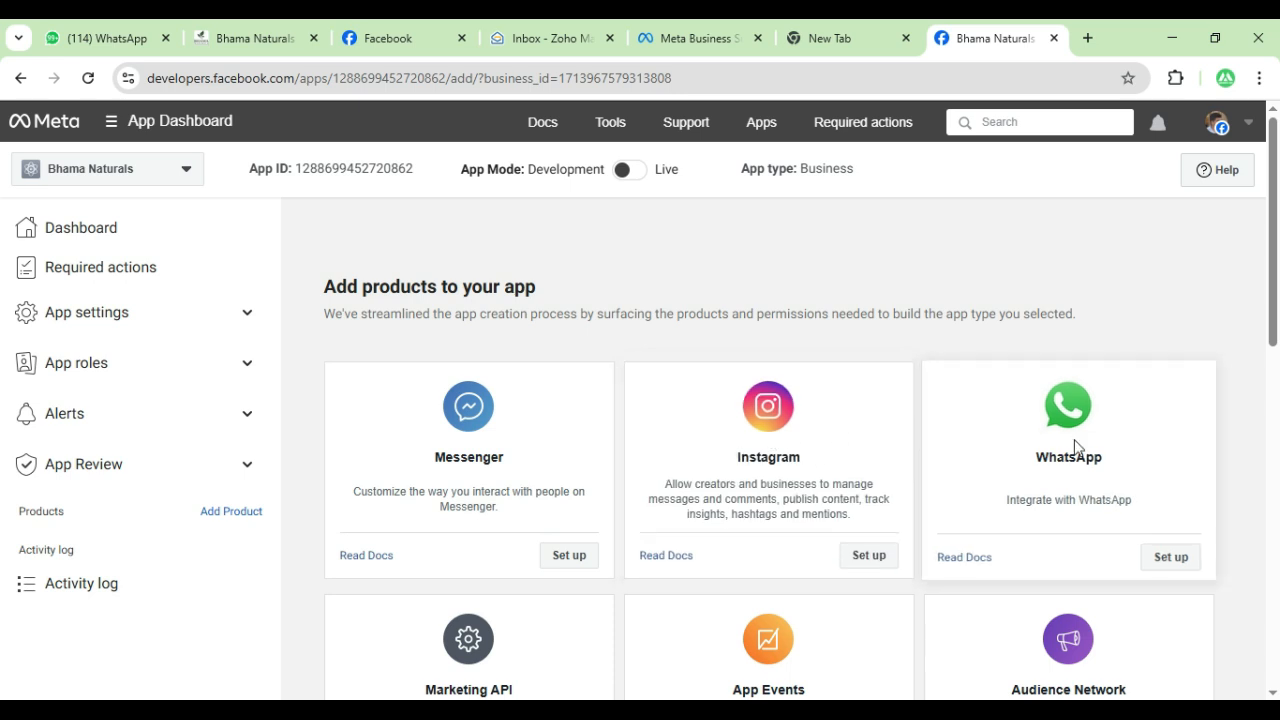
Add the WhatsApp product to the app and accept the WhatsApp Business Platform terms for the Bhama Naturals portfolio.
drag(1278, 222, 1278, 251)
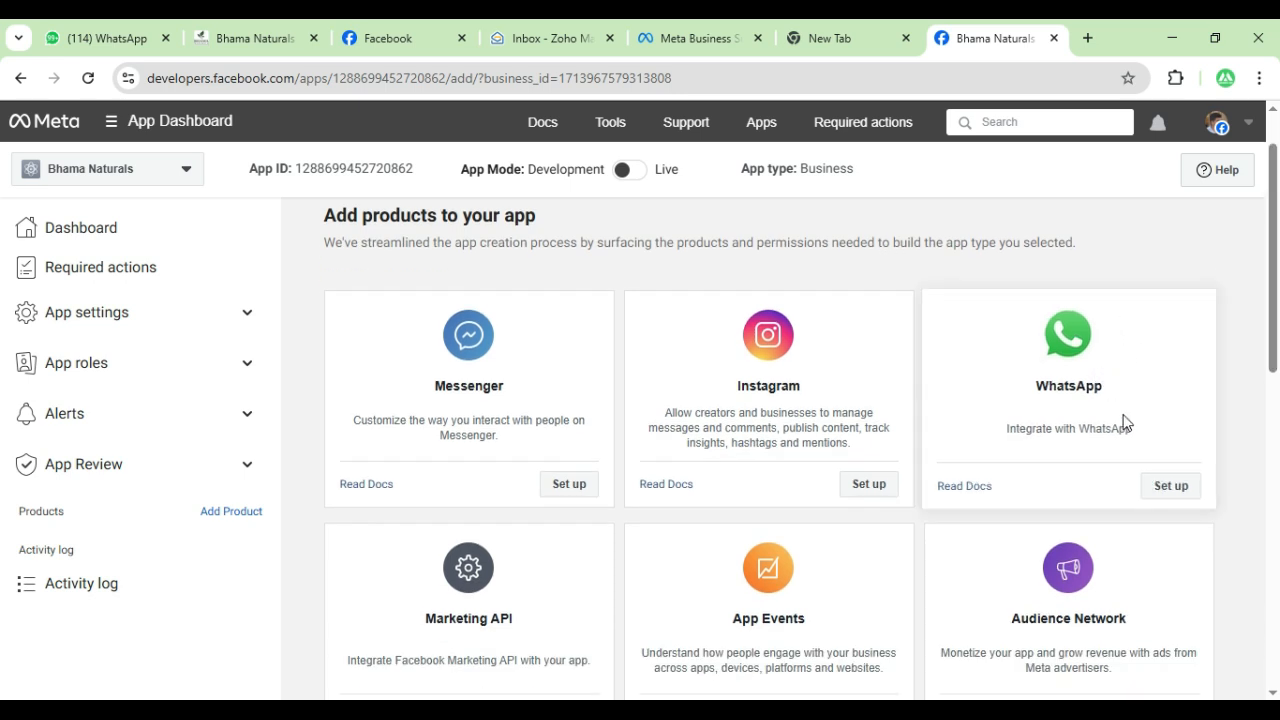
click(1167, 489)
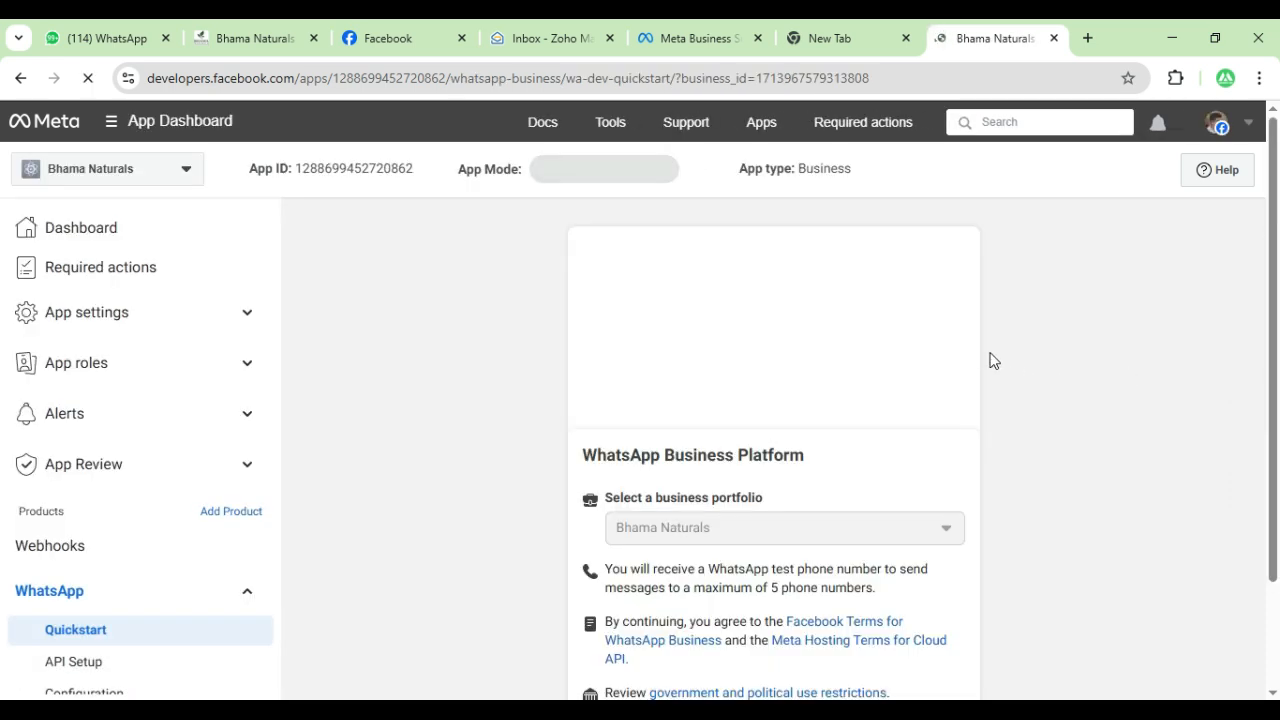
scroll(720, 512, down, 2)
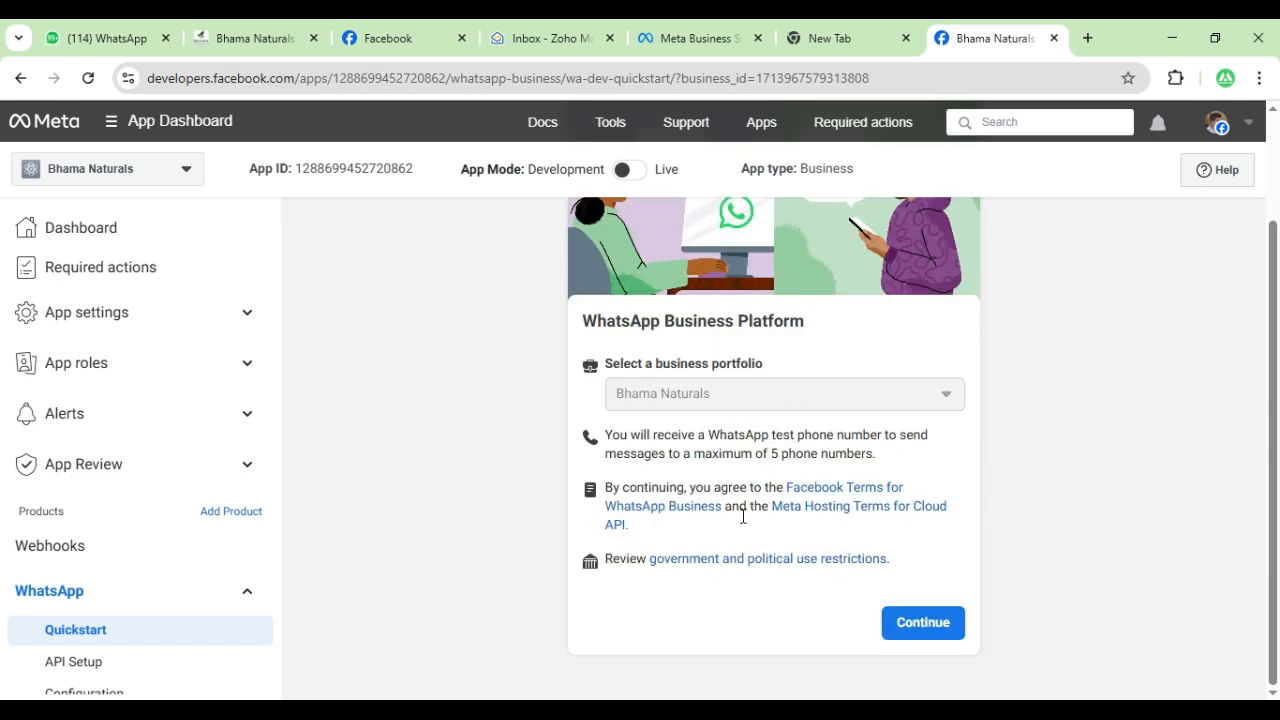
click(923, 624)
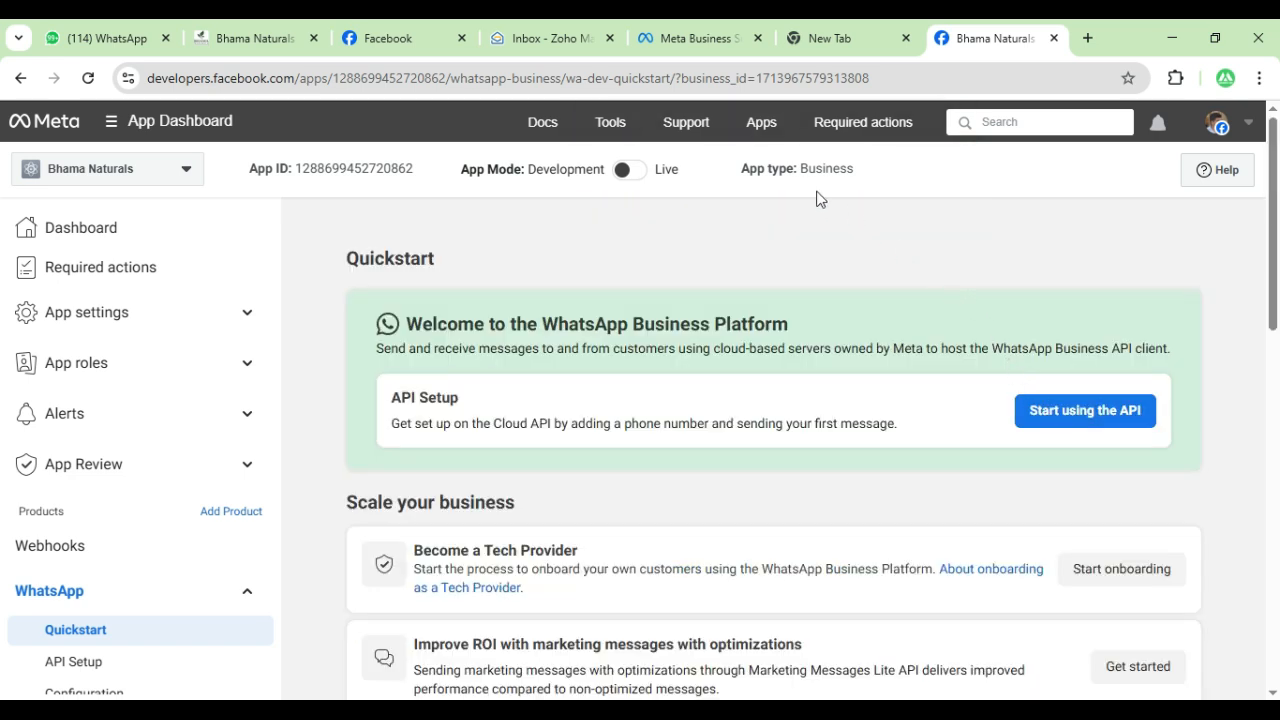
Return to the portfolio's Security Centre, reload it, and recheck the business verification status of Bhama Naturals.
click(680, 38)
drag(427, 546, 560, 563)
click(566, 575)
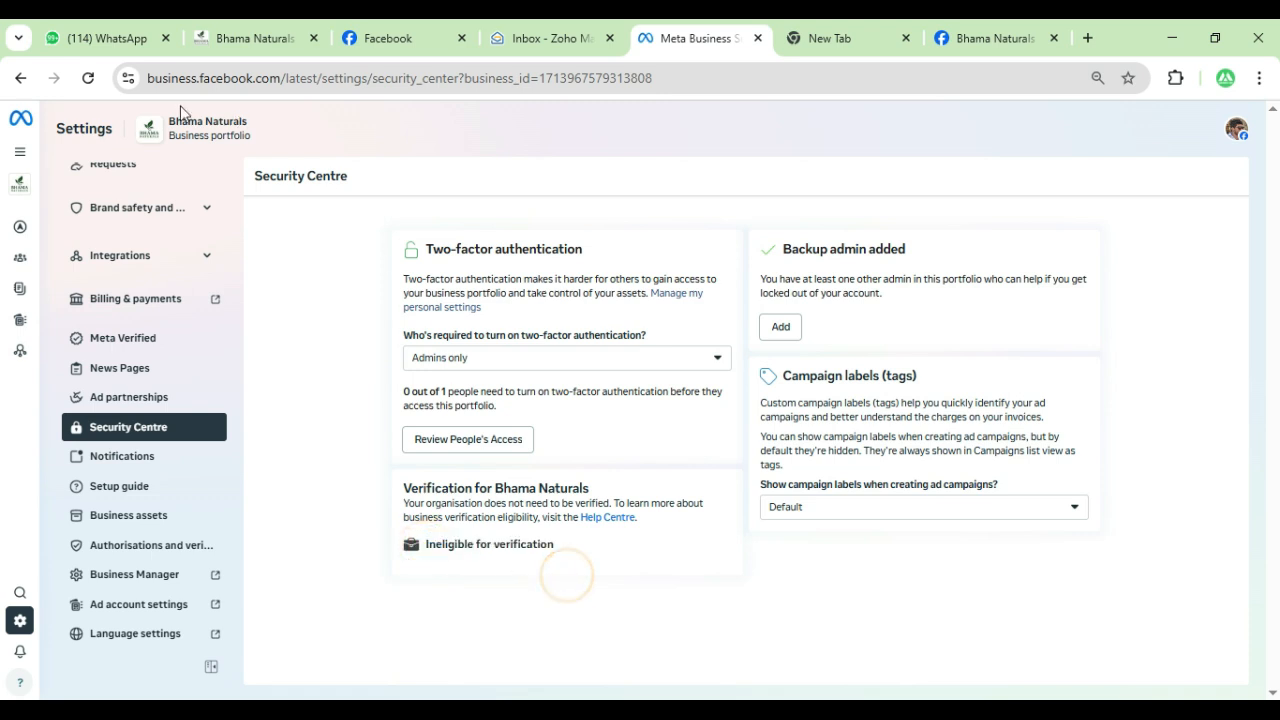
click(89, 78)
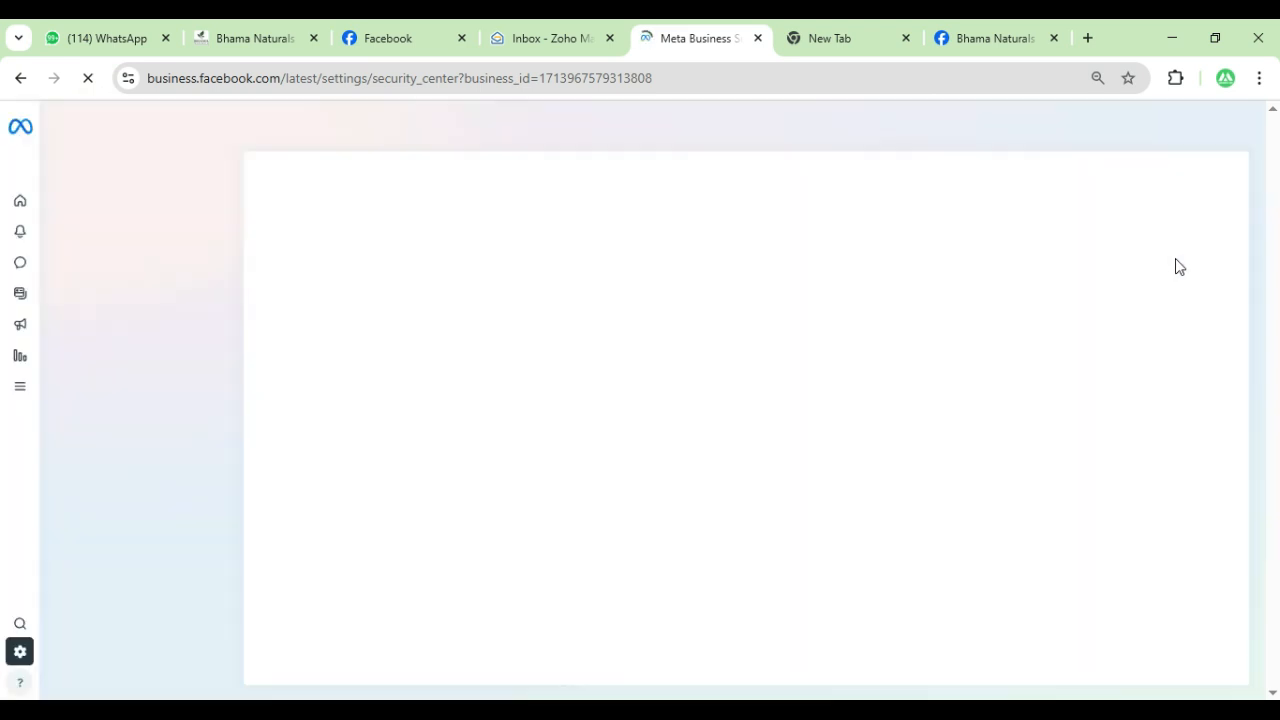
scroll(1180, 267, down, 1)
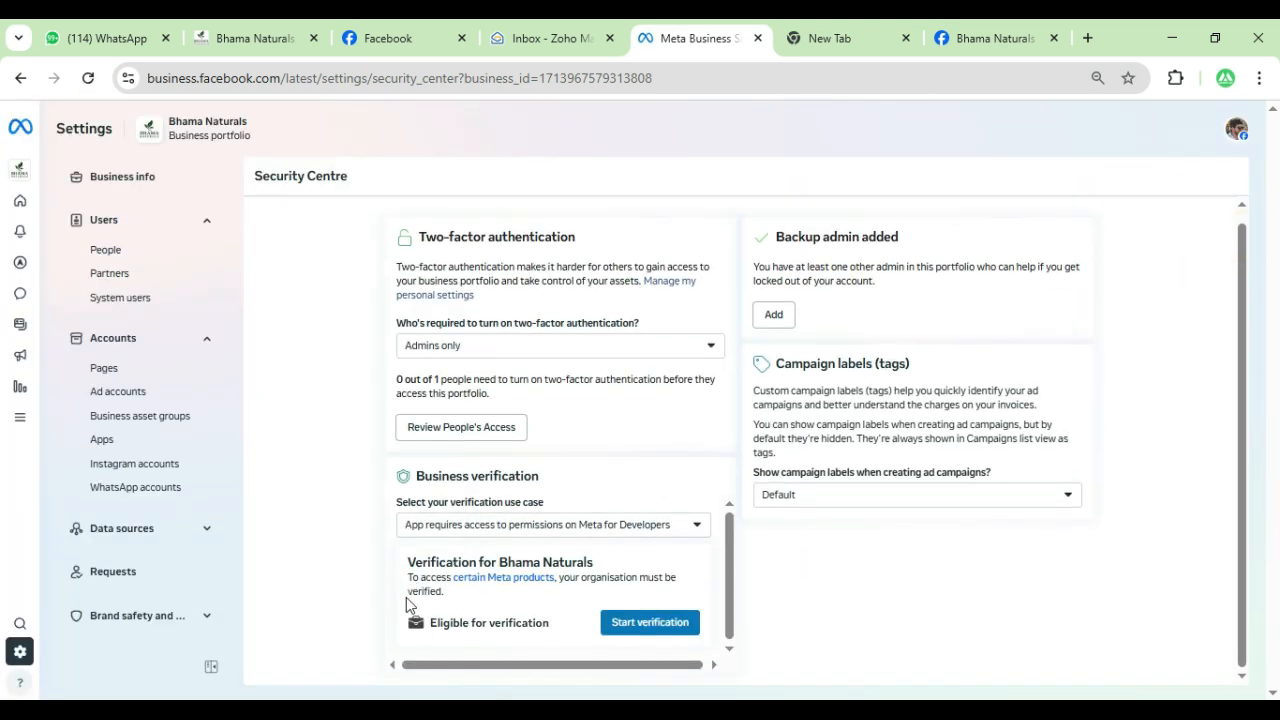
drag(432, 624, 537, 625)
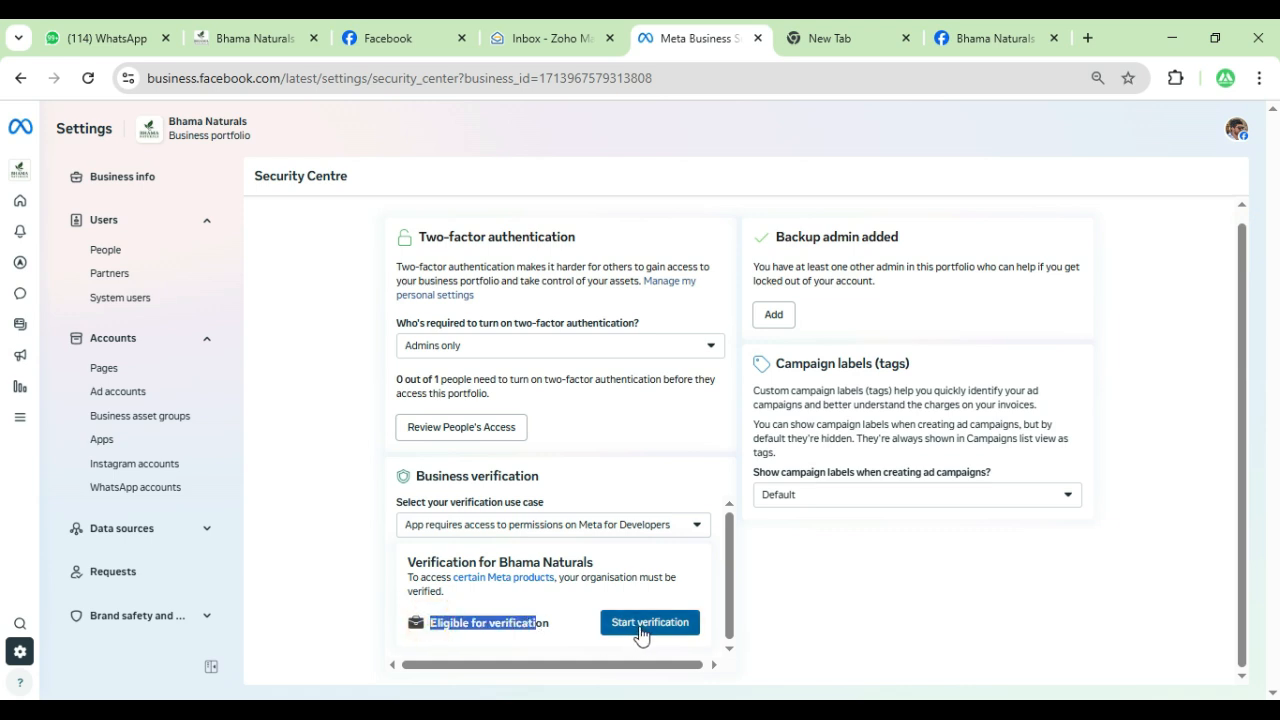
click(645, 636)
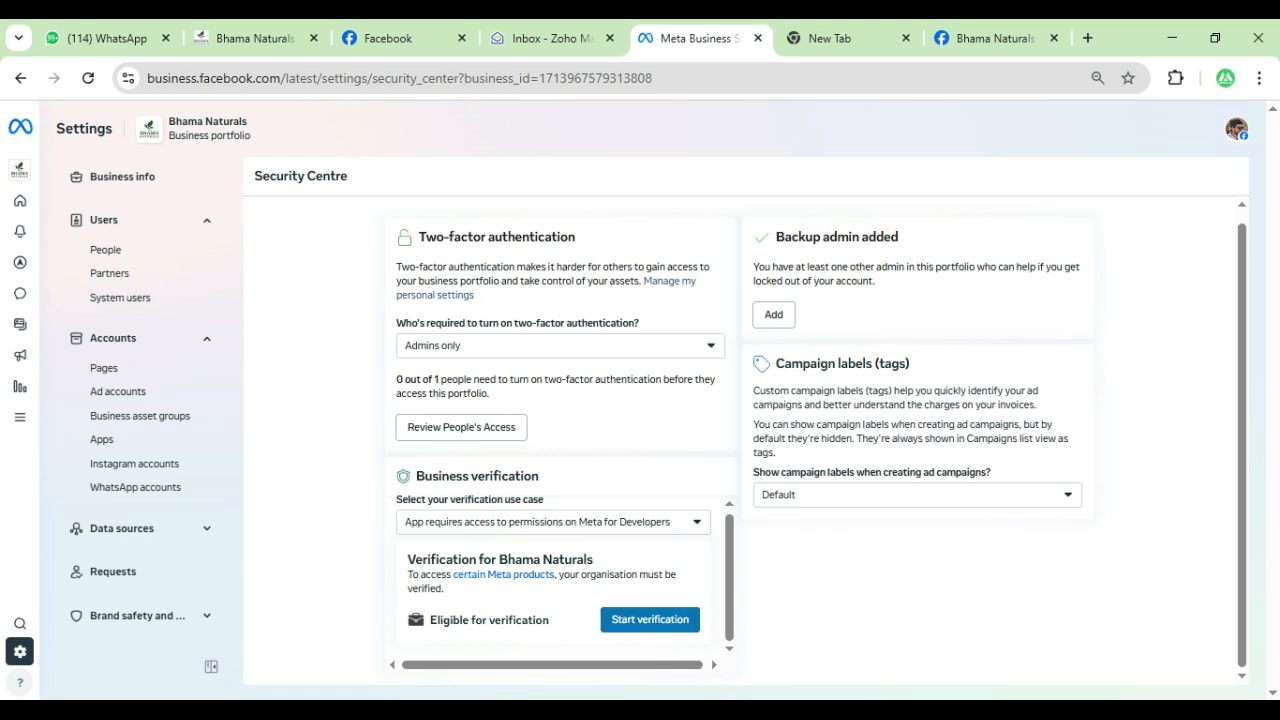
Switch to the Photos window showing meta verification docs.png to review the documents required for a WhatsApp API account.
mouse_move(875, 698)
click(900, 648)
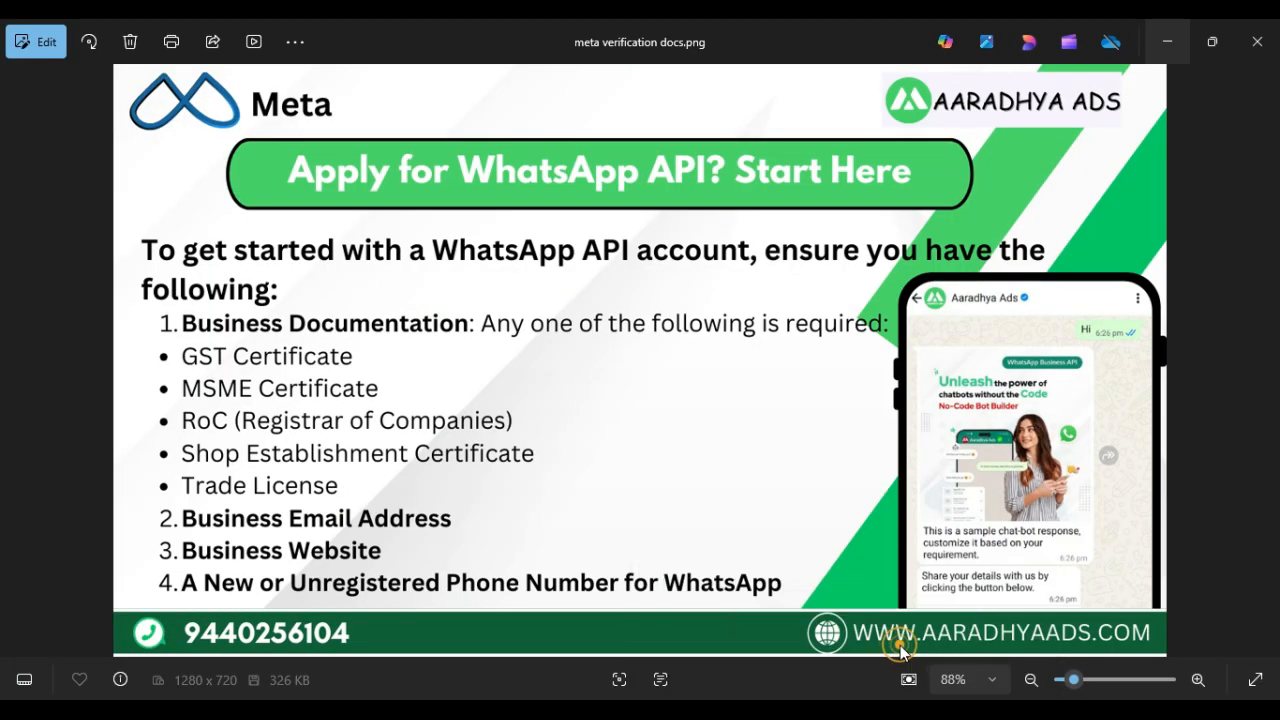